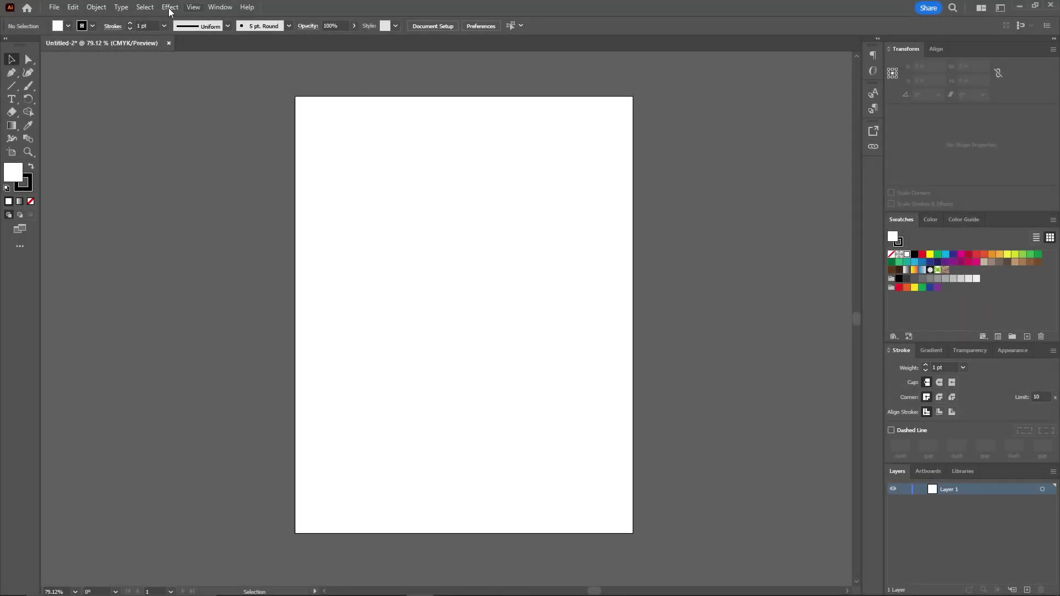
# Start a new document from the detailed settings and name it BANNER
pyautogui.click(54, 7)
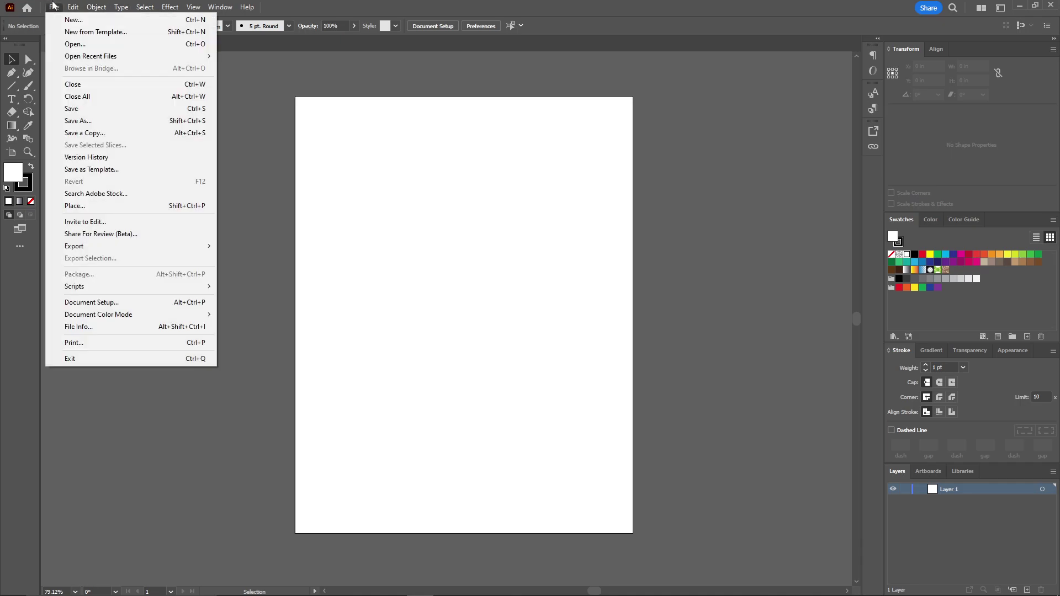
pyautogui.click(73, 19)
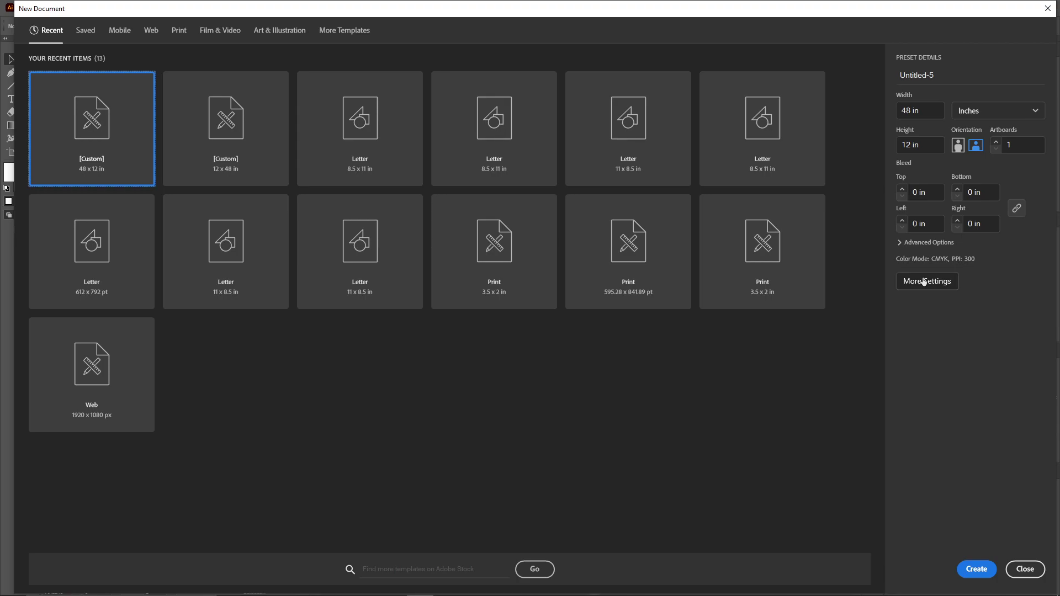
pyautogui.click(923, 282)
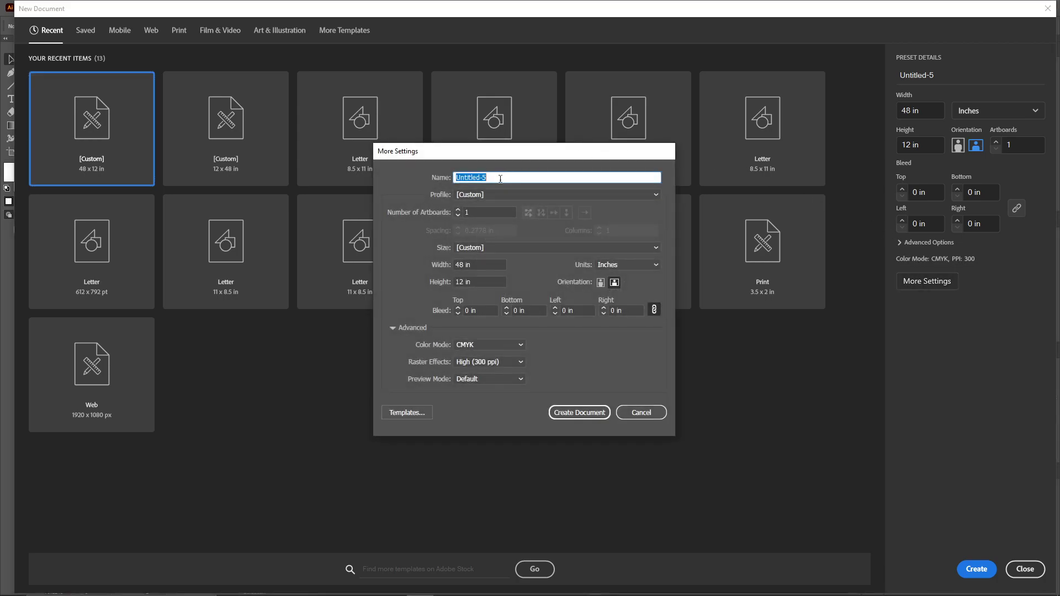
pyautogui.write('BANNER')
# Set a custom 48 × 12 in size in CMYK colour mode and create the document
pyautogui.click(470, 213)
pyautogui.click(503, 249)
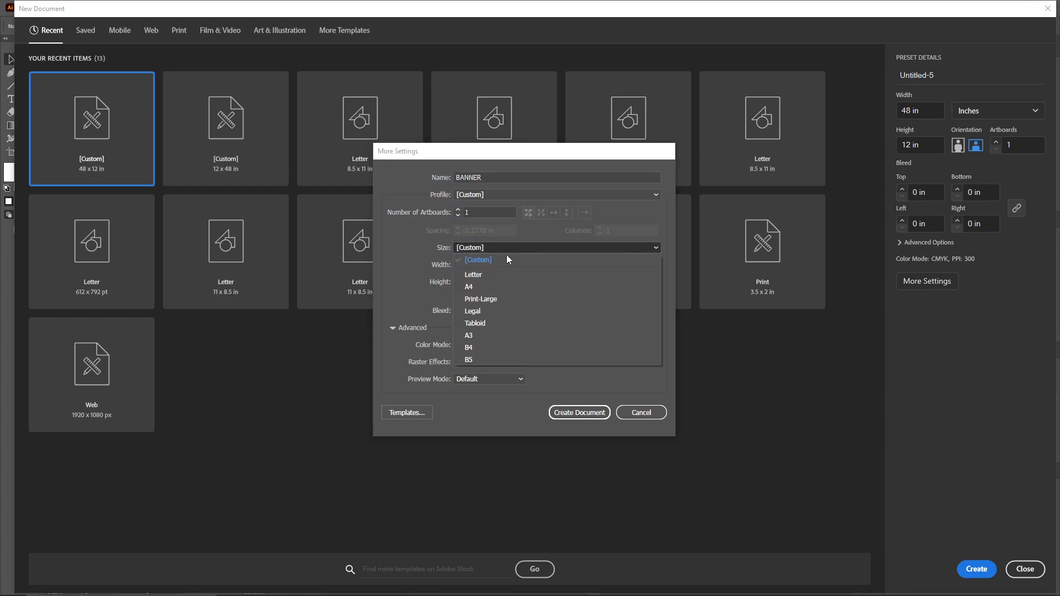
pyautogui.click(481, 260)
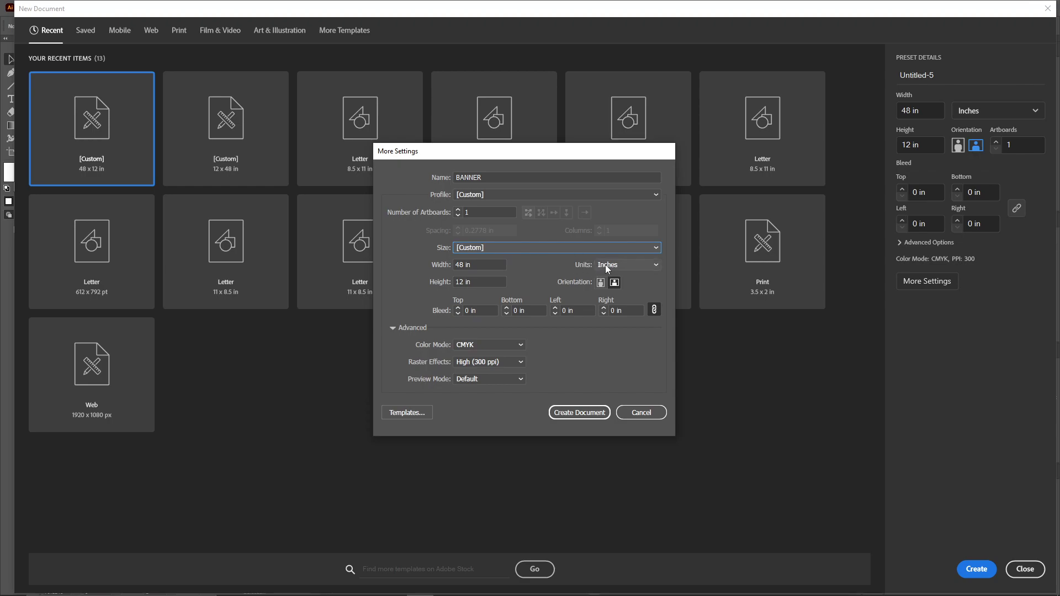
pyautogui.click(466, 265)
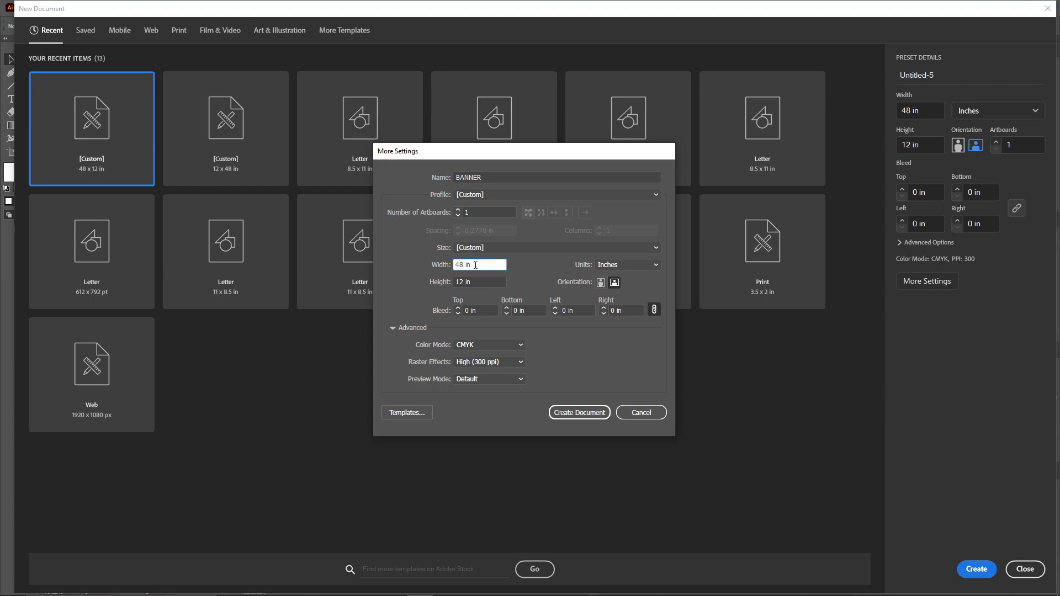
pyautogui.click(462, 282)
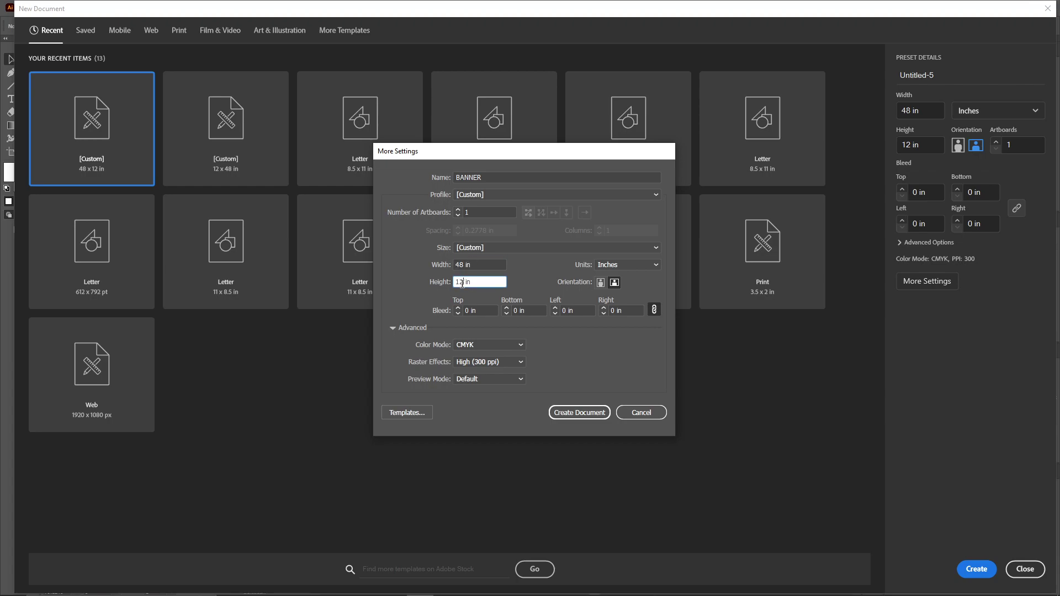
pyautogui.click(489, 347)
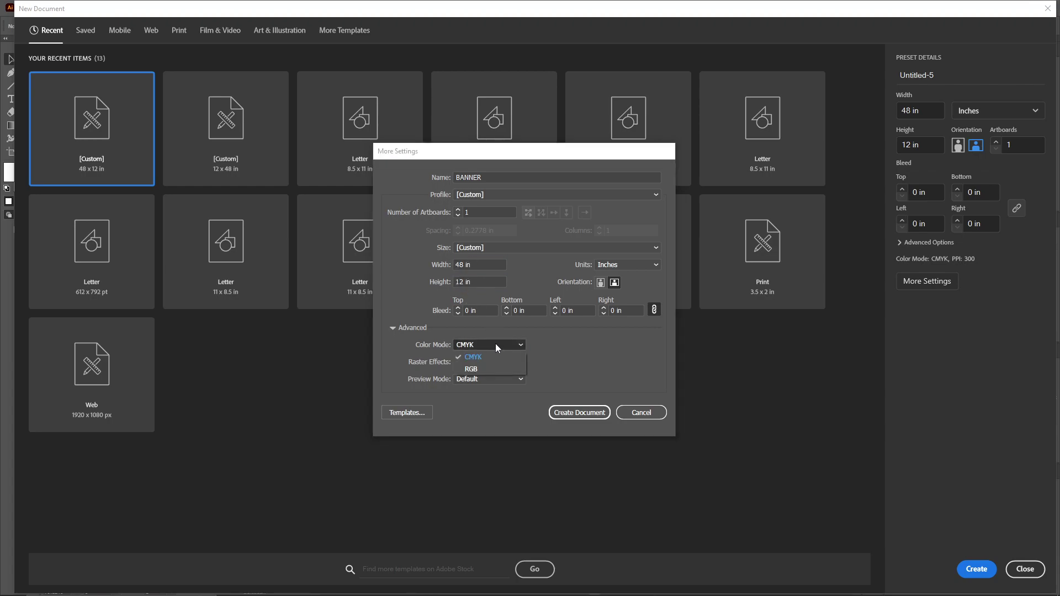
pyautogui.click(495, 346)
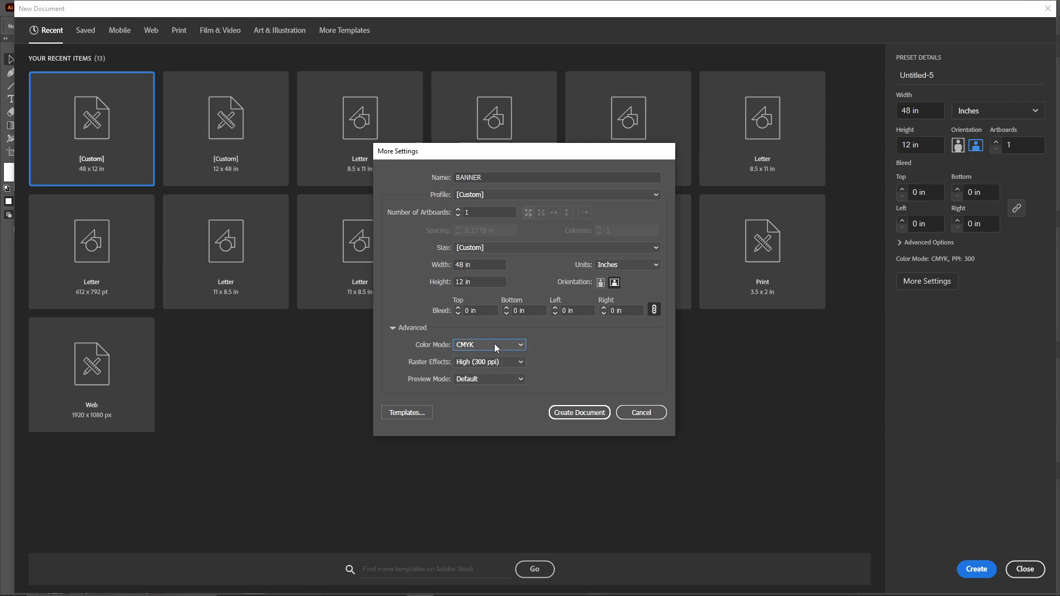
pyautogui.click(590, 414)
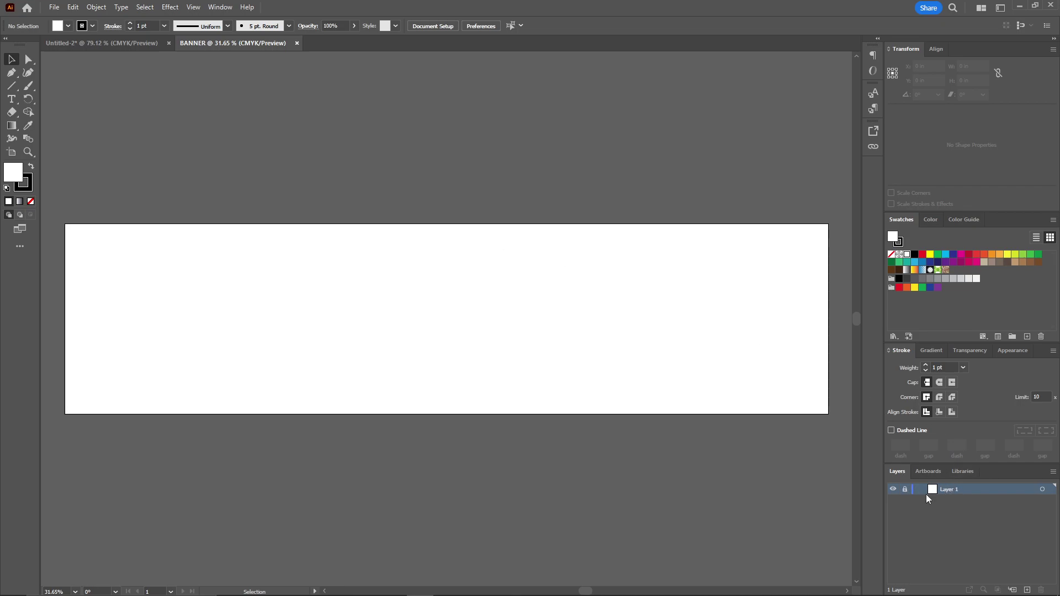
# Add a new layer above Layer 1 and rename it Background
pyautogui.click(1027, 590)
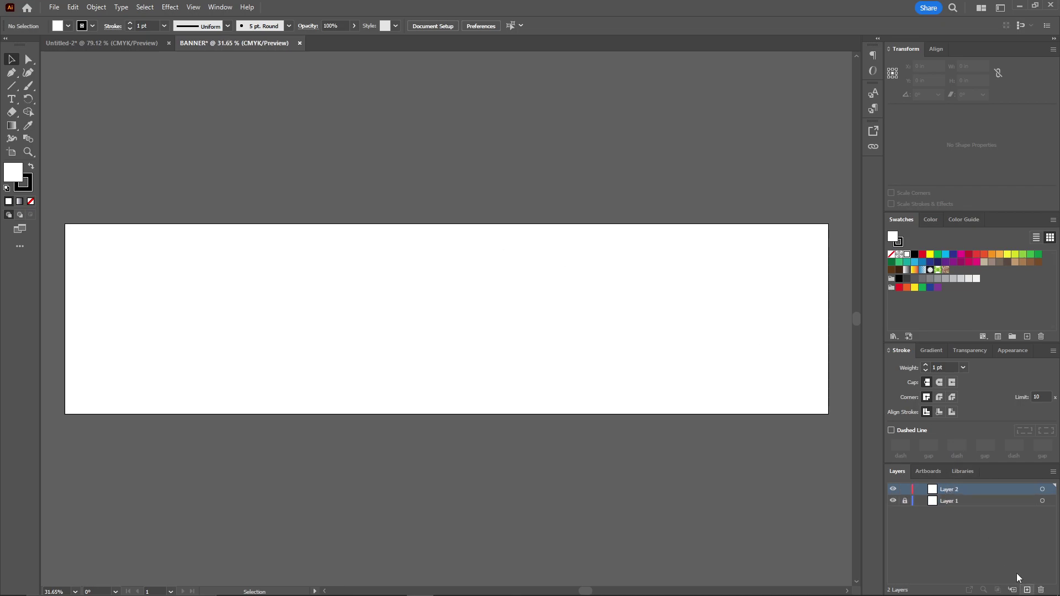
pyautogui.doubleClick(950, 491)
pyautogui.write('Bac')
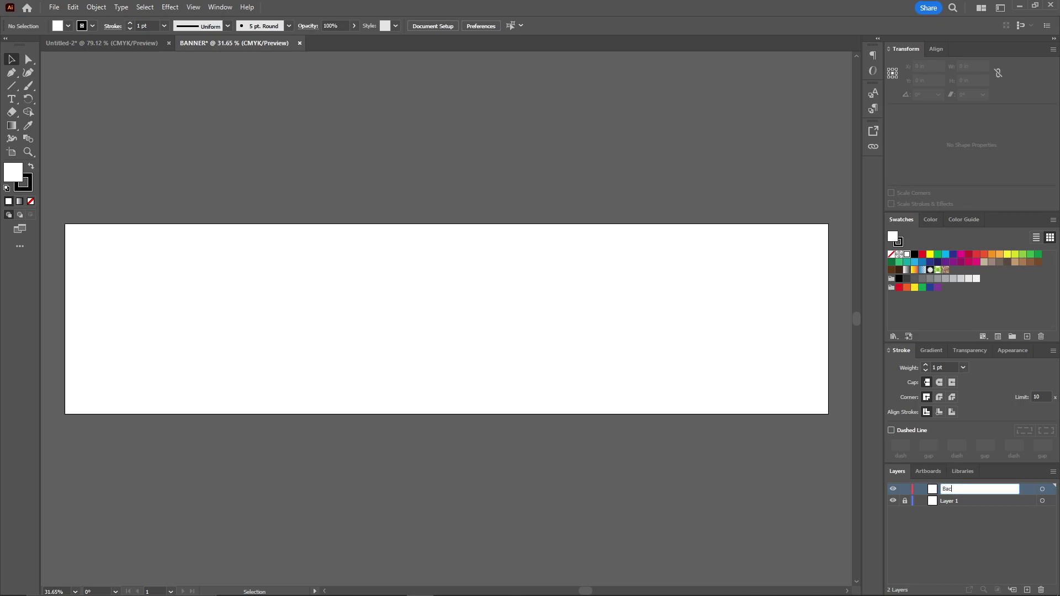
pyautogui.write('kground')
pyautogui.press('Return')
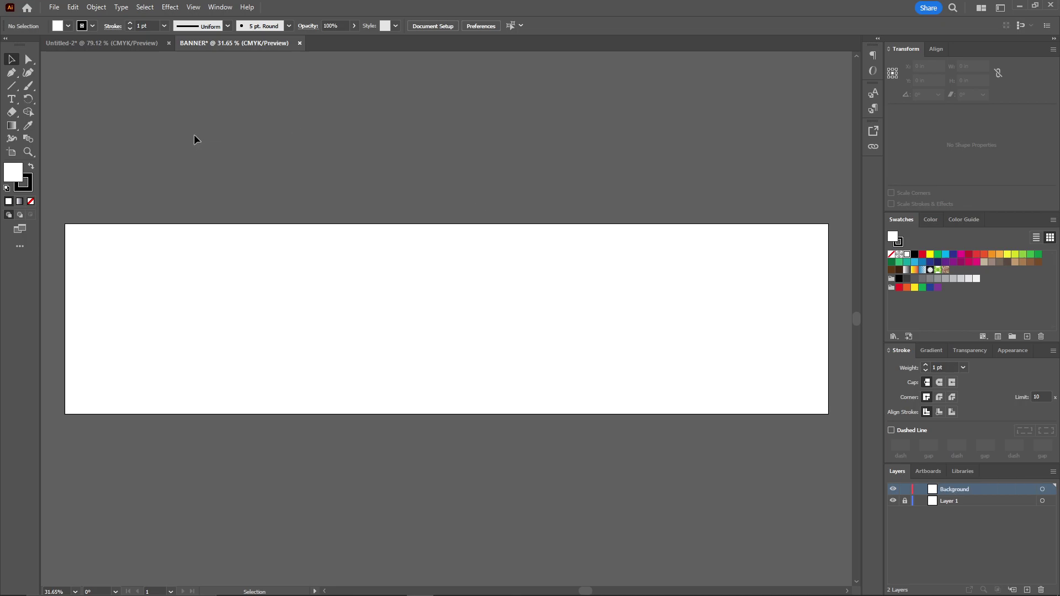
# Draw an artboard-covering rectangle with no stroke and #282627 fill, then lock Background
pyautogui.moveTo(12, 86); pyautogui.dragTo(66, 84)
pyautogui.moveTo(66, 225); pyautogui.dragTo(828, 412)
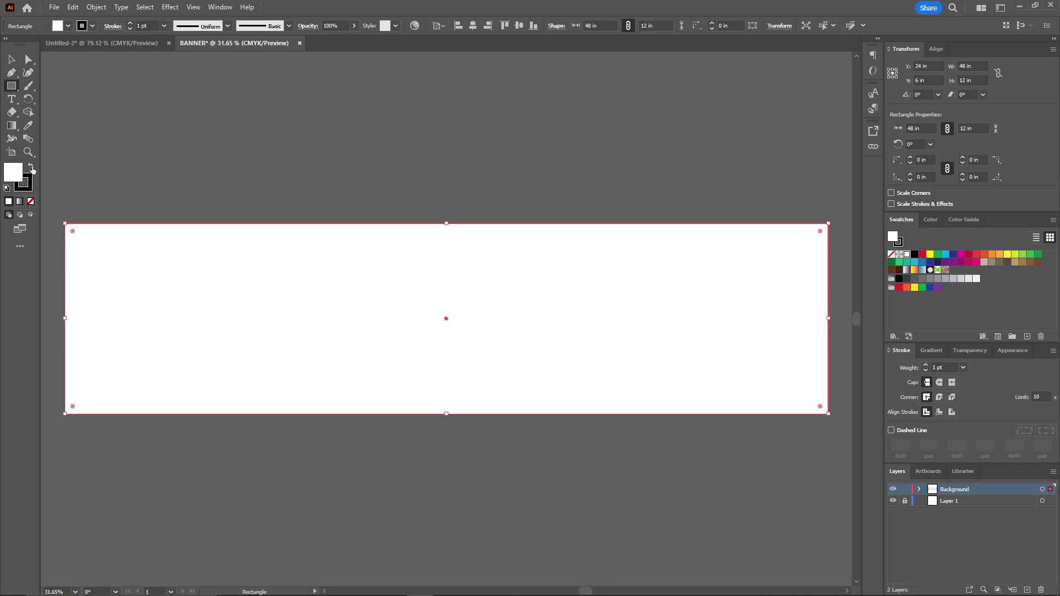
pyautogui.click(30, 186)
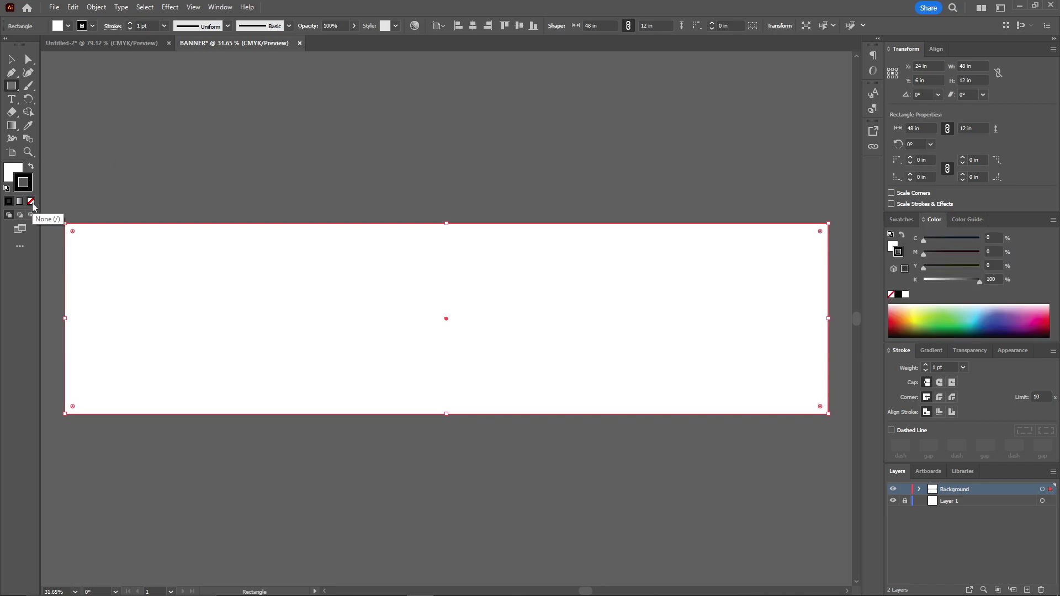
pyautogui.click(31, 202)
pyautogui.doubleClick(13, 172)
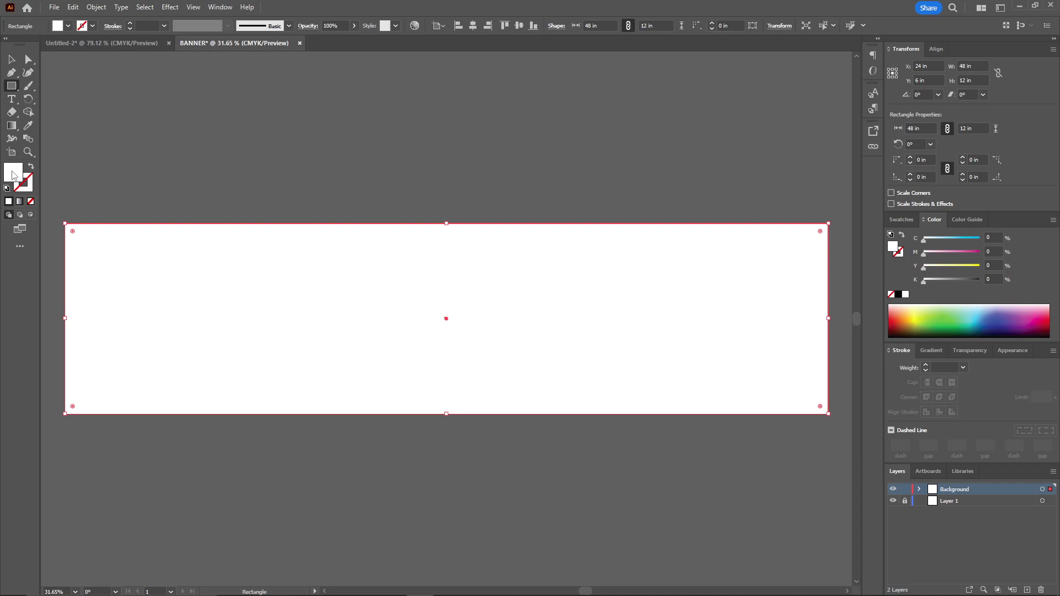
pyautogui.moveTo(486, 250); pyautogui.dragTo(481, 300)
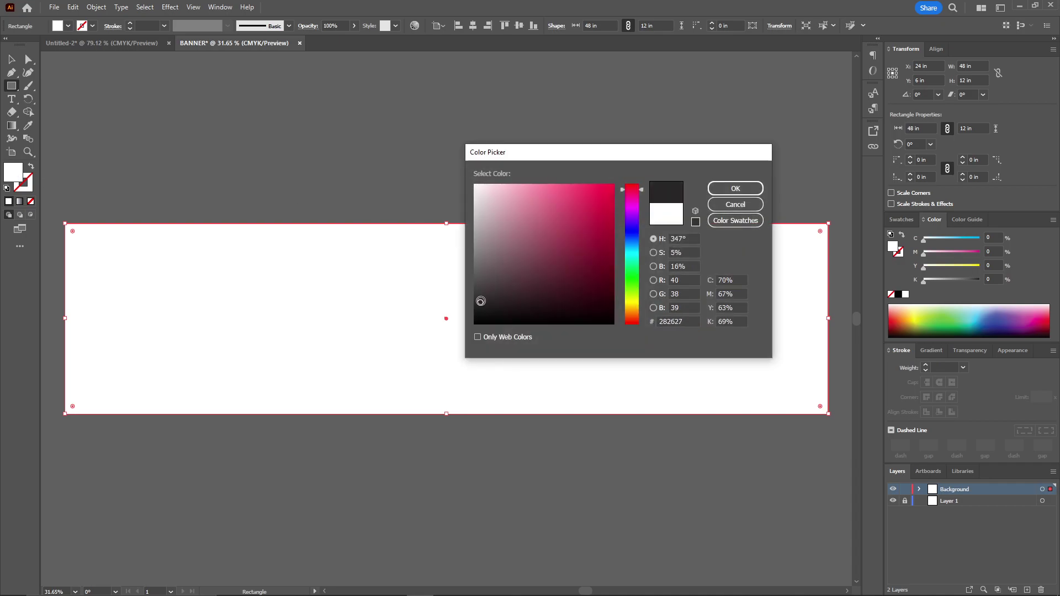
pyautogui.click(736, 190)
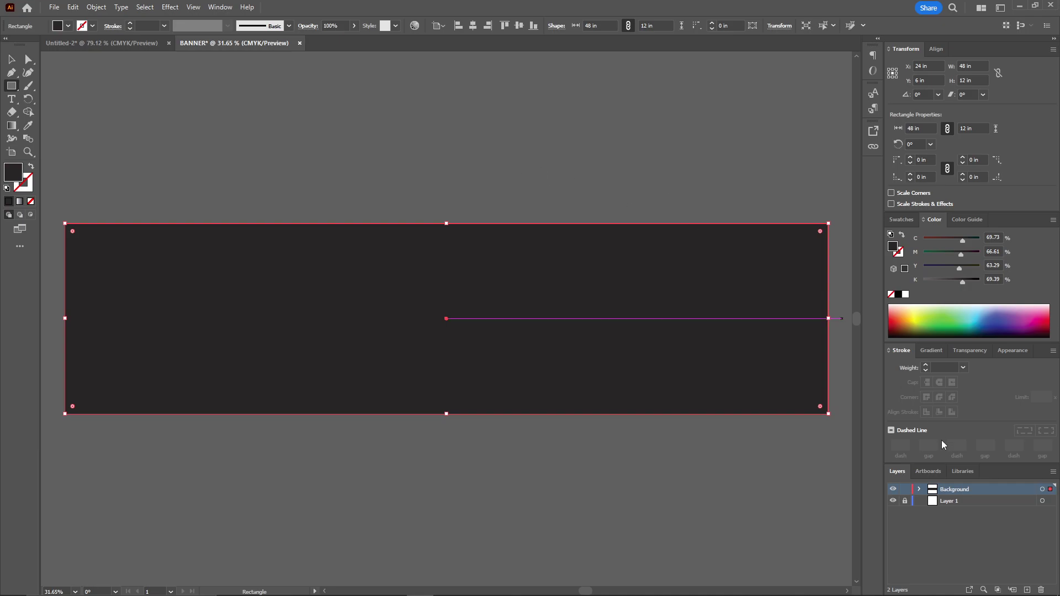
pyautogui.click(905, 490)
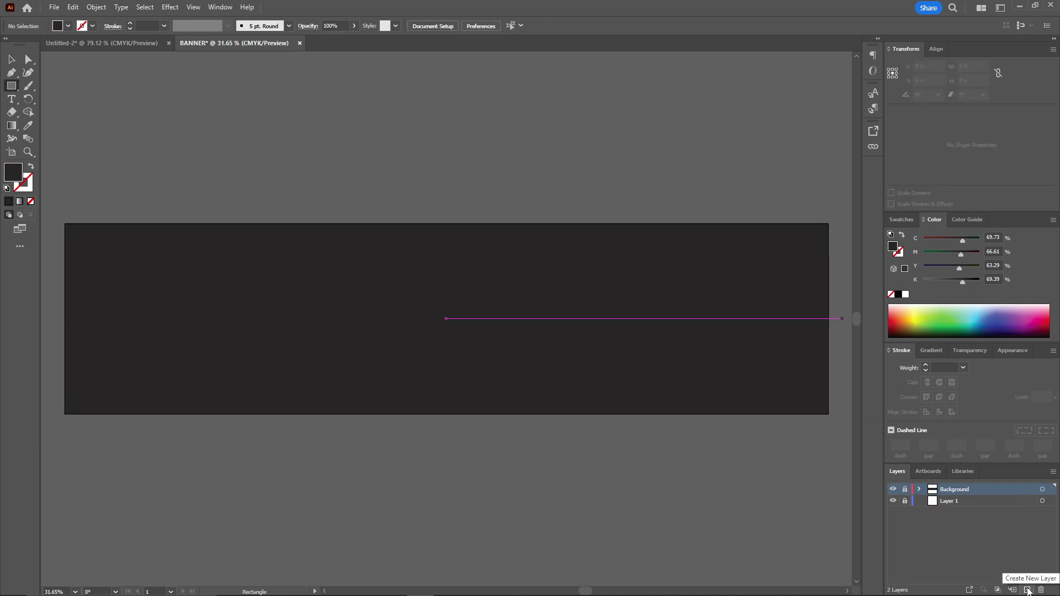
# On a new Layer 3, draw and select a horizontal line about 41.5 in long across the middle
pyautogui.click(1027, 590)
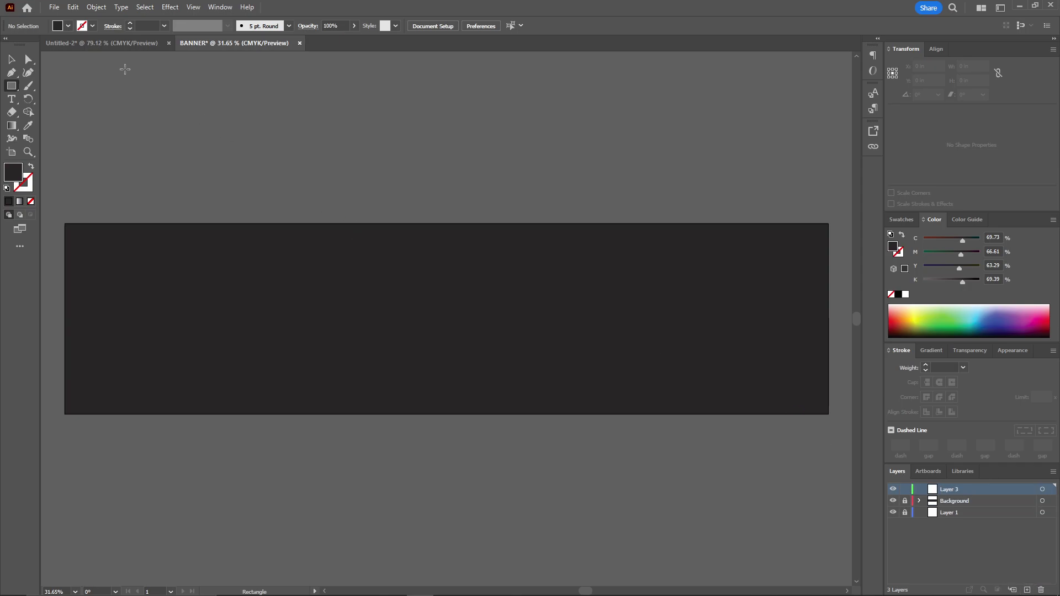
pyautogui.click(11, 85)
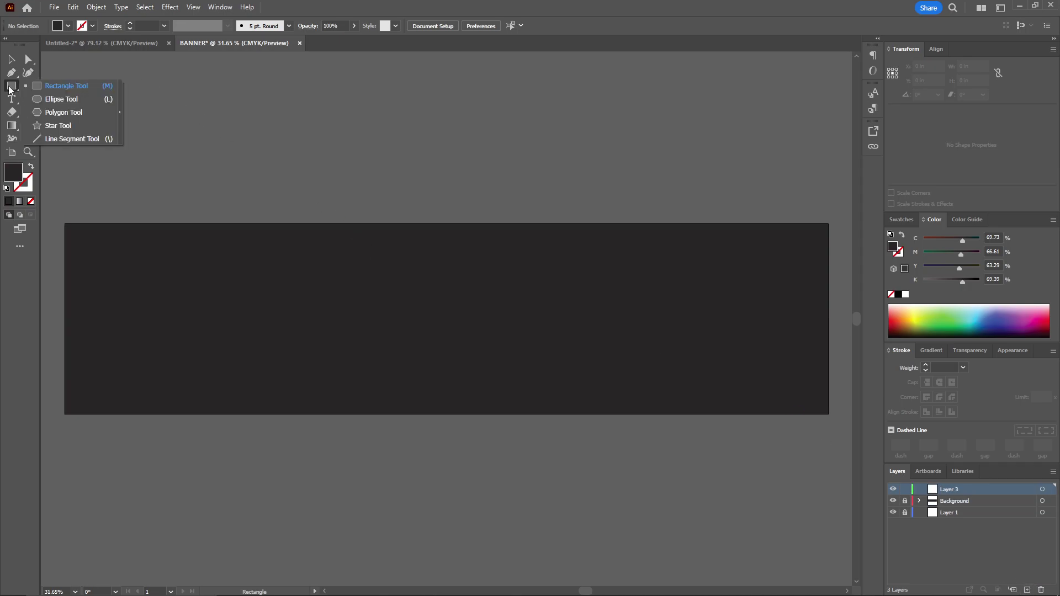
pyautogui.click(65, 139)
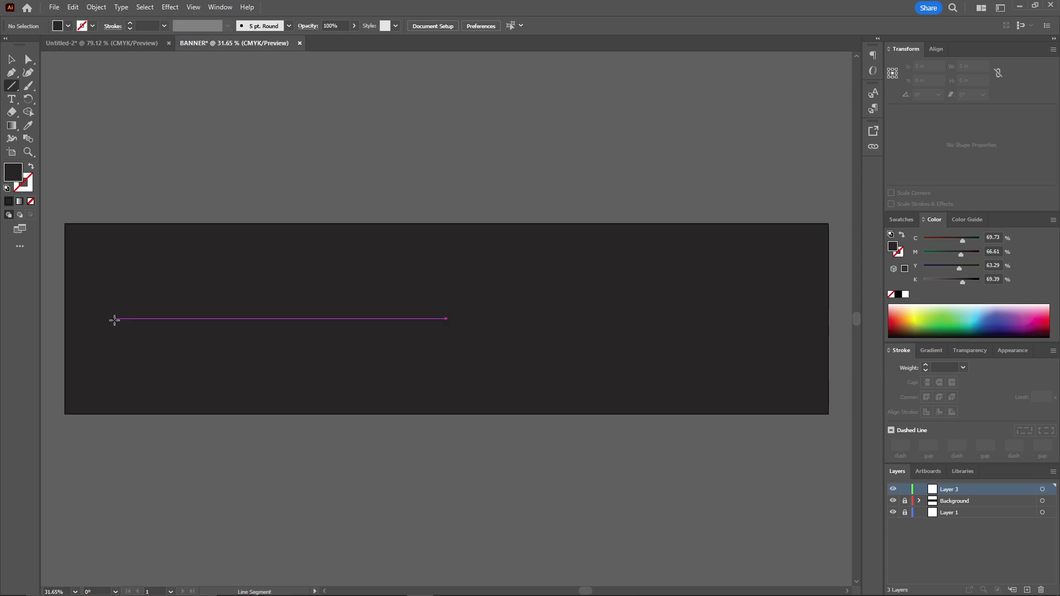
pyautogui.moveTo(109, 318); pyautogui.dragTo(769, 318)
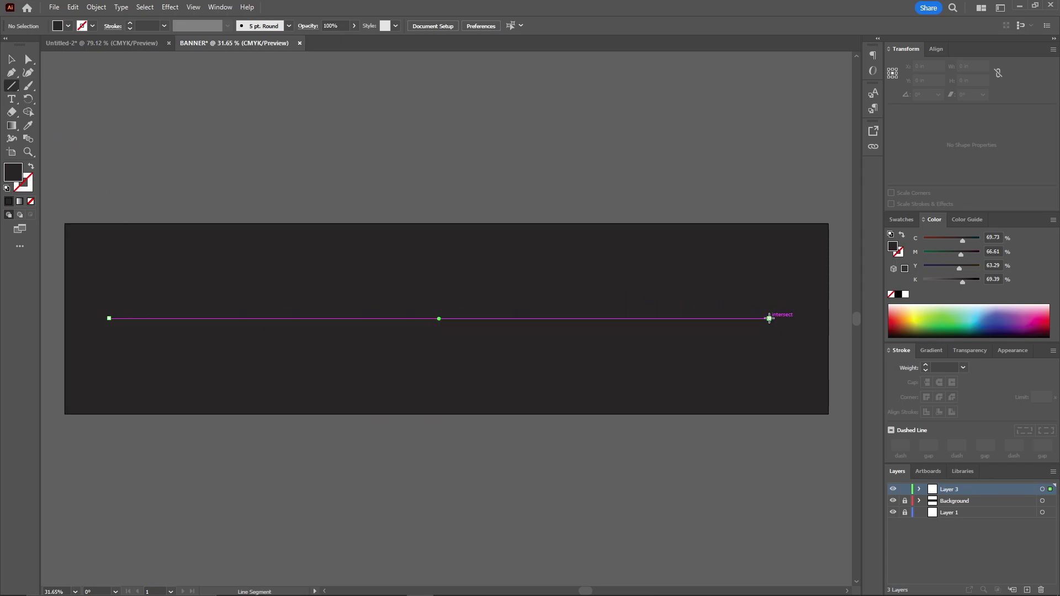
pyautogui.press('v')
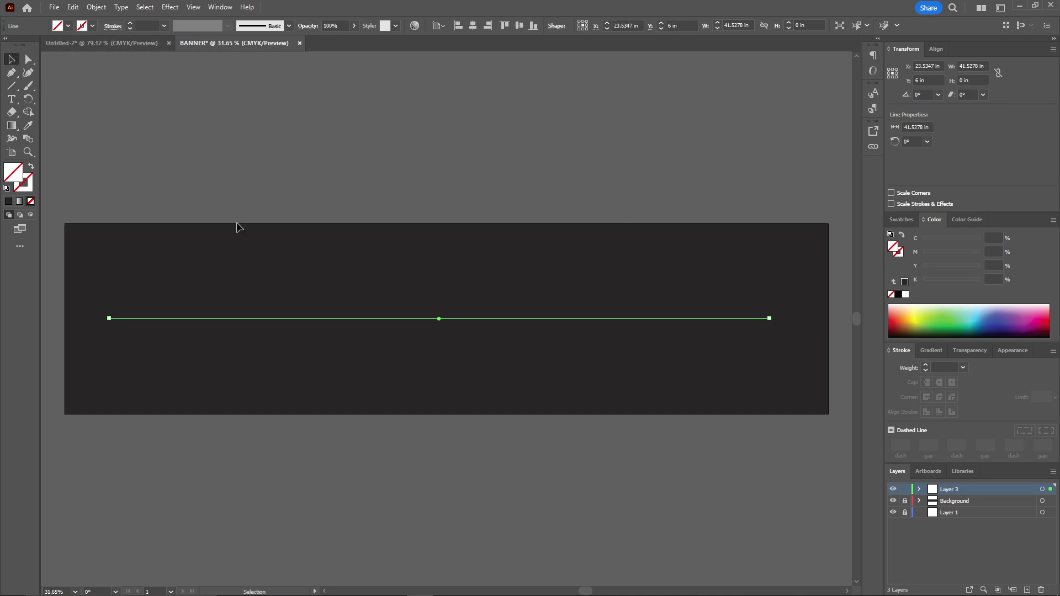
pyautogui.moveTo(293, 270); pyautogui.dragTo(395, 355)
# Show the Brushes panel from the Window menu and move it to the upper left
pyautogui.click(217, 8)
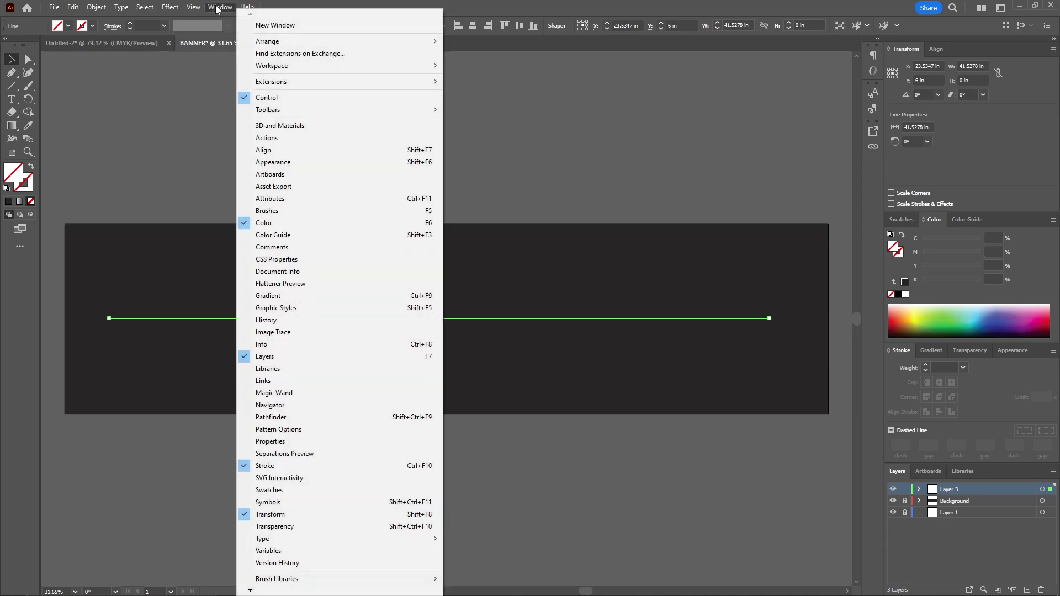
pyautogui.click(281, 214)
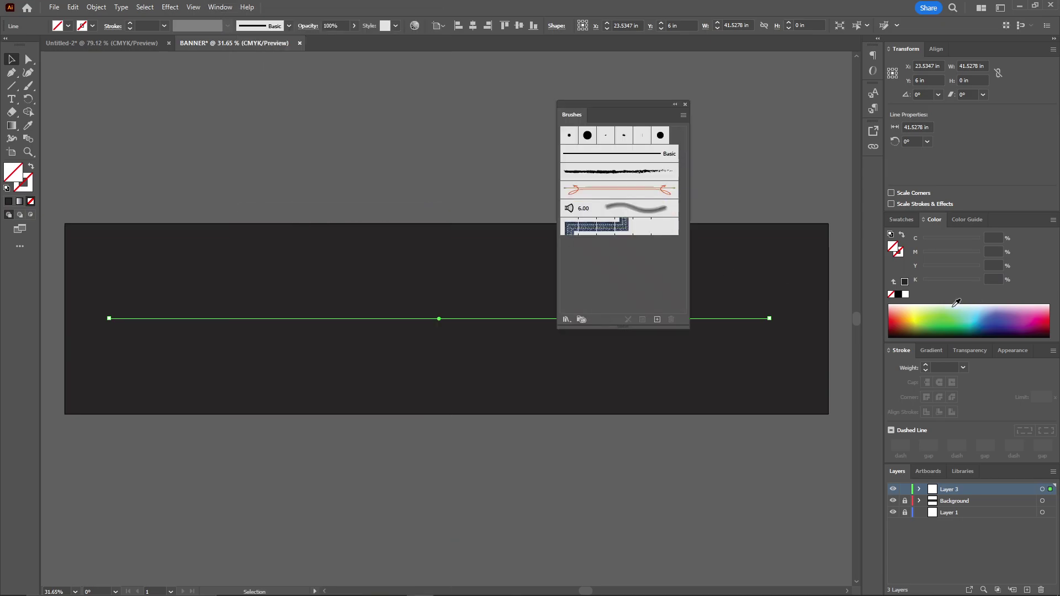
pyautogui.moveTo(630, 104); pyautogui.dragTo(307, 55)
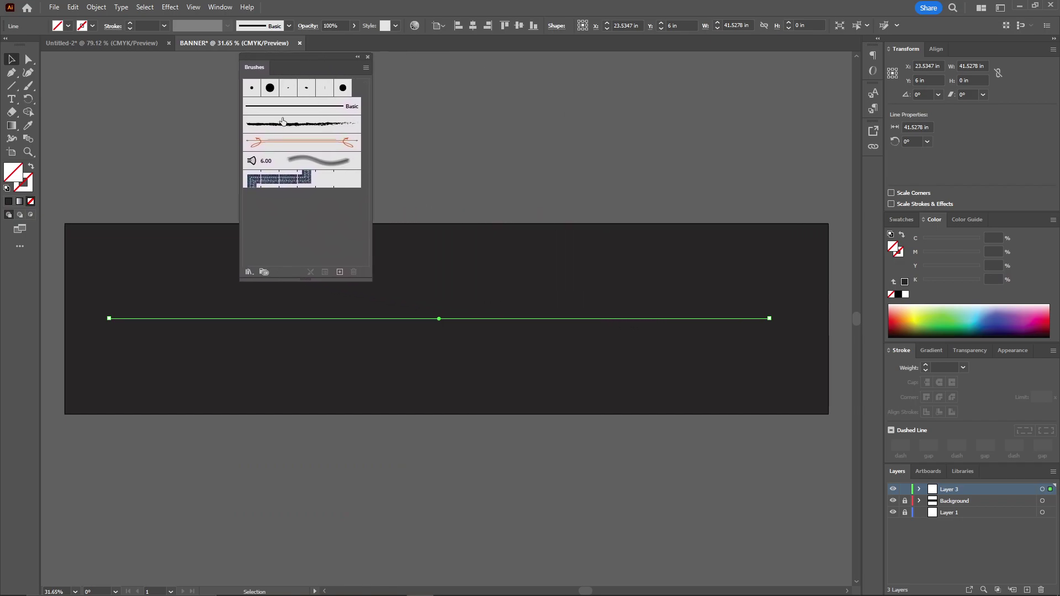
# Apply the green-and-white ribbon brush from the Decorative_Banners and Seals library to the line
pyautogui.click(249, 272)
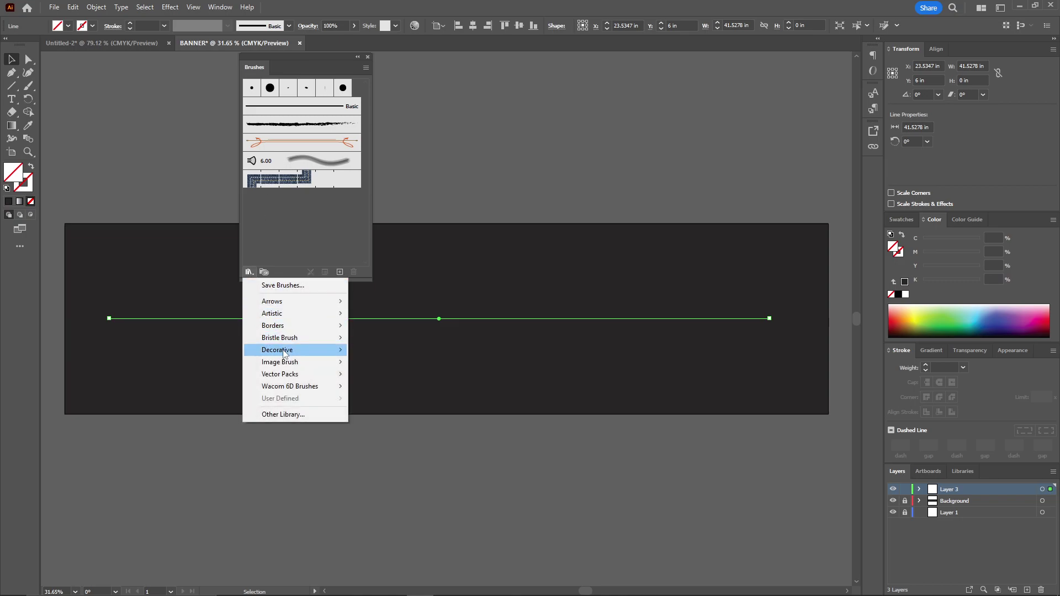
pyautogui.moveTo(286, 352)
pyautogui.click(396, 353)
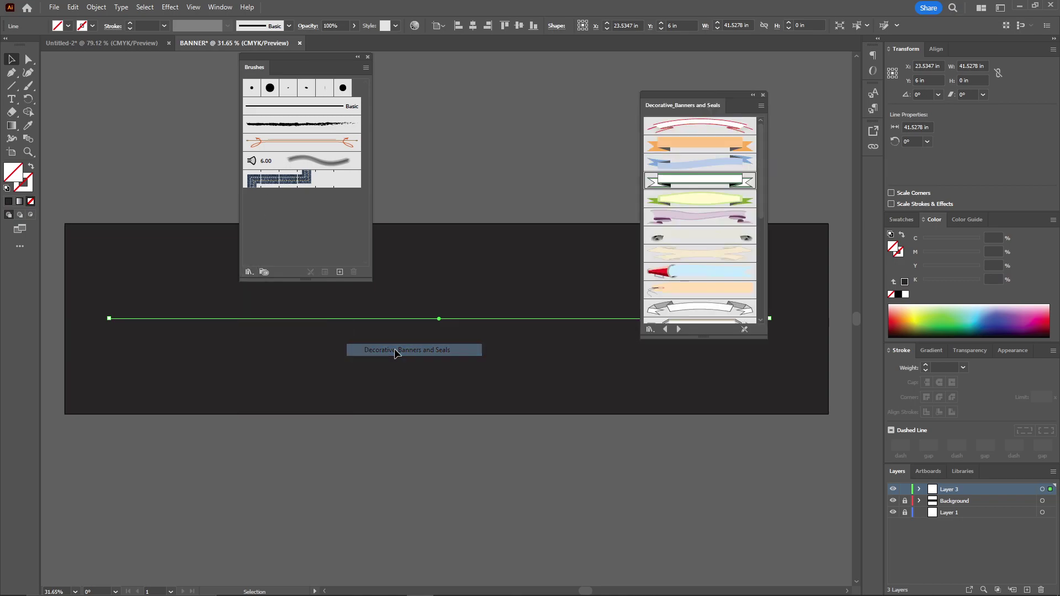
pyautogui.moveTo(711, 102); pyautogui.dragTo(581, 39)
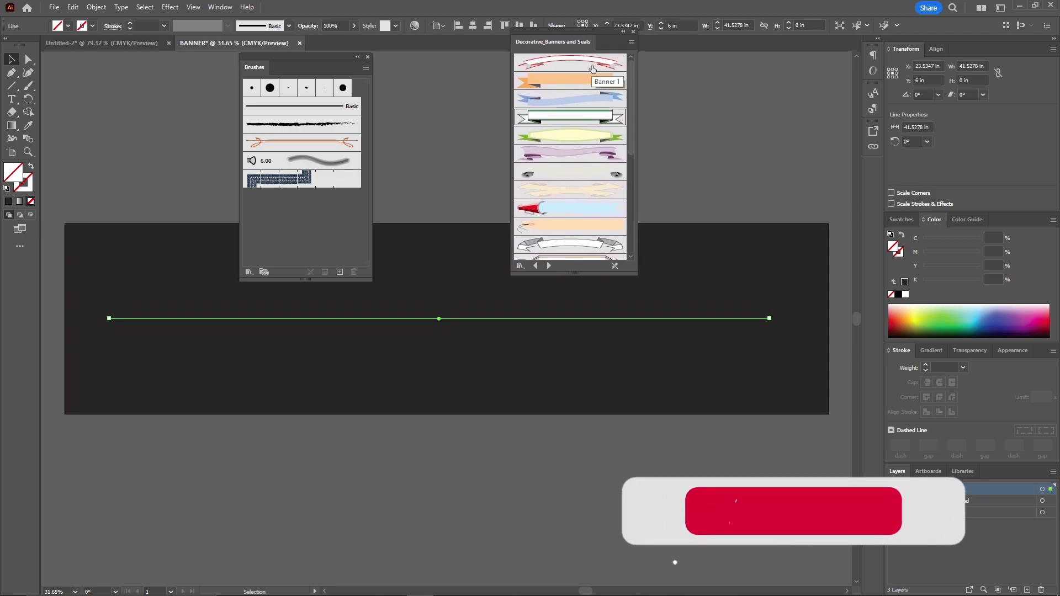
pyautogui.click(570, 117)
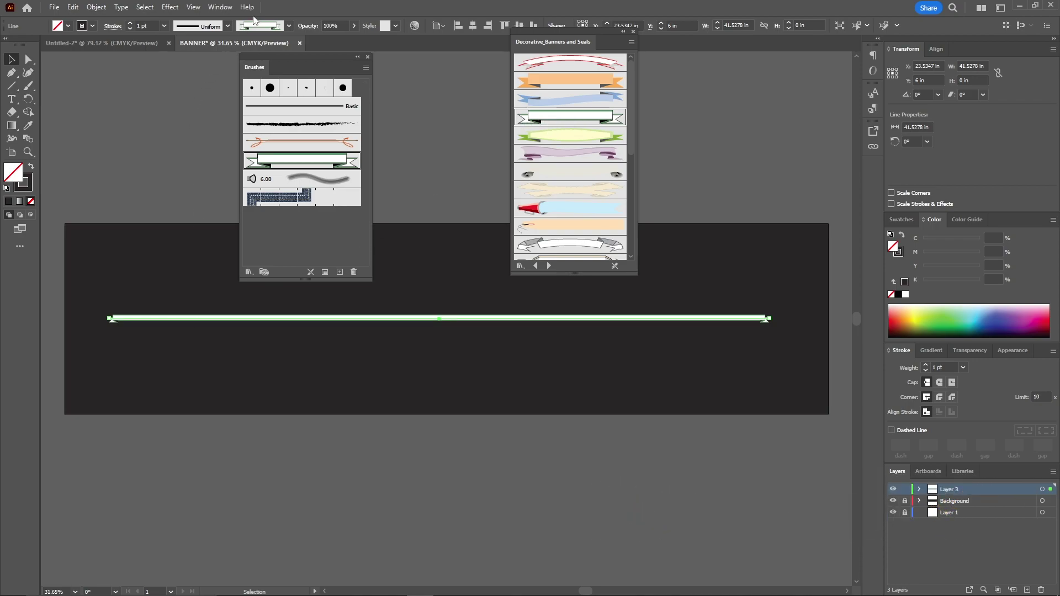
pyautogui.moveTo(293, 58); pyautogui.dragTo(401, 47)
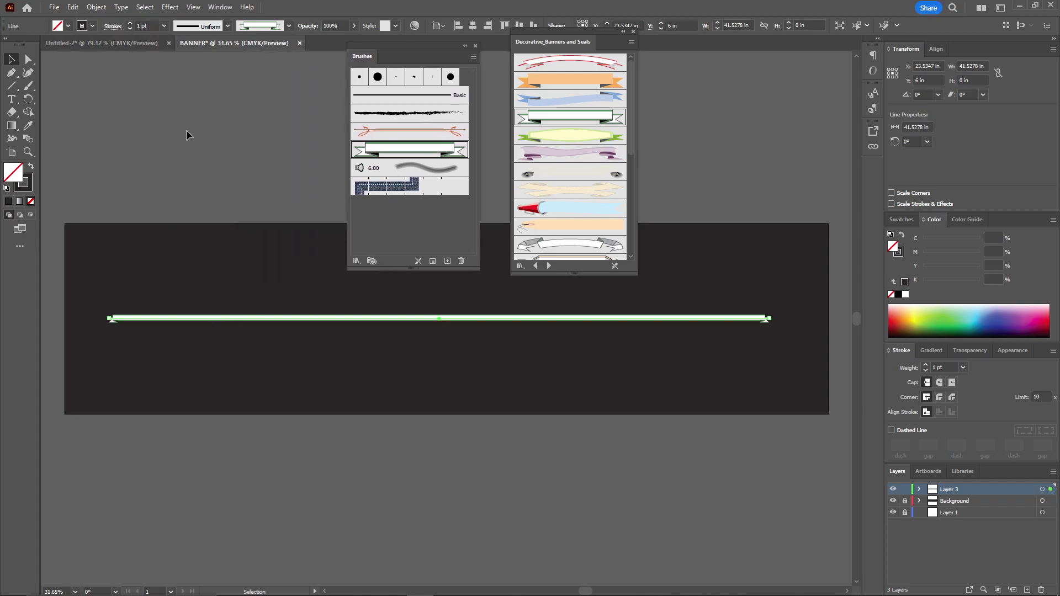
# Raise the ribbon's stroke weight to 10 pt
pyautogui.click(131, 25)
pyautogui.click(130, 24)
pyautogui.click(131, 25)
pyautogui.click(130, 24)
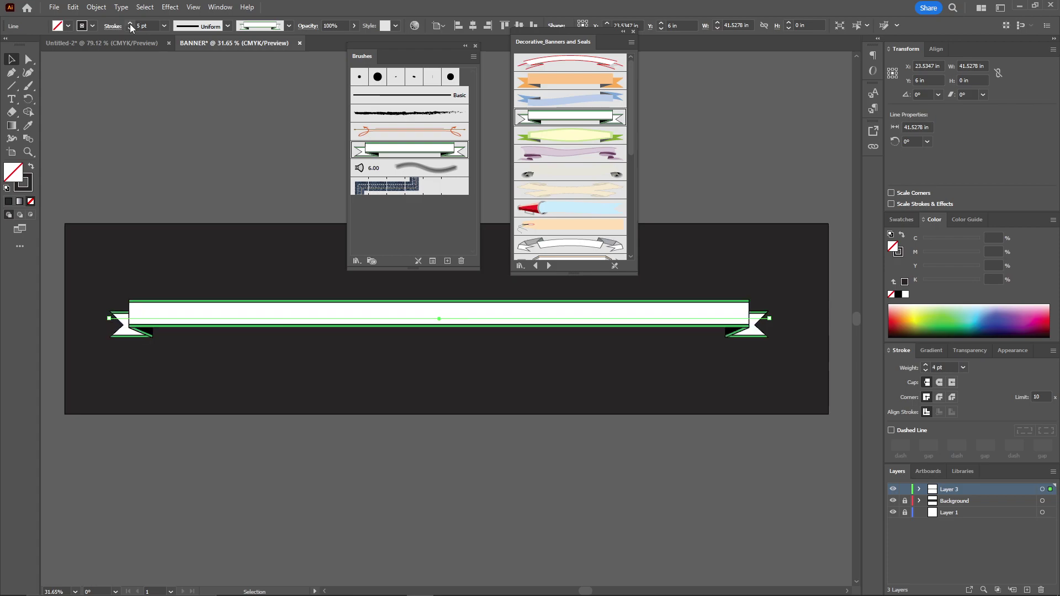
pyautogui.click(130, 24)
pyautogui.click(130, 24)
pyautogui.click(131, 24)
pyautogui.click(130, 25)
pyautogui.click(130, 24)
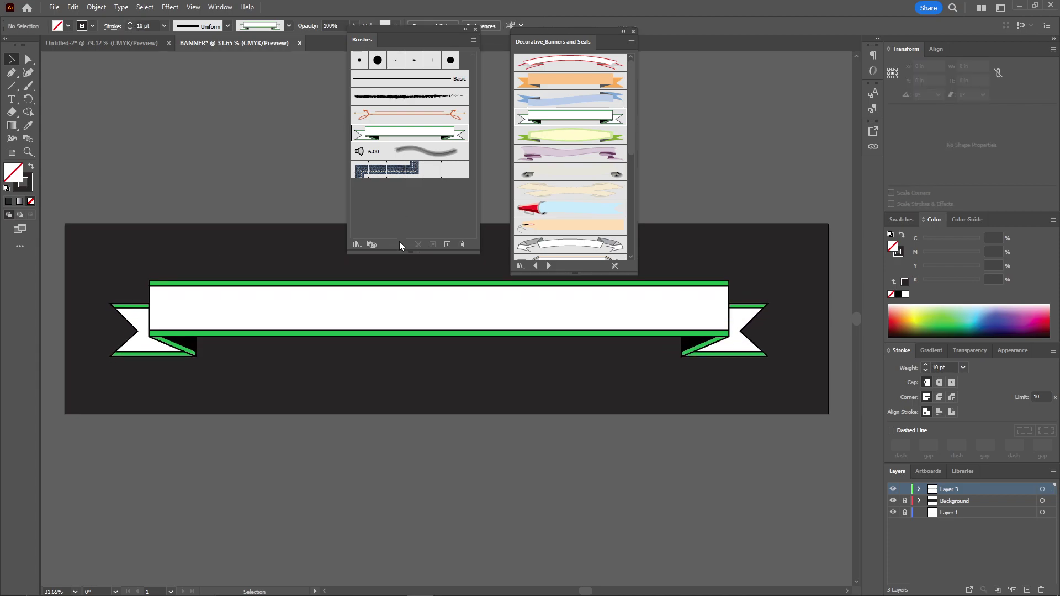
# Type SUBSCRIBE across the ribbon, then reselect the ribbon line
pyautogui.press('t')
pyautogui.click(329, 308)
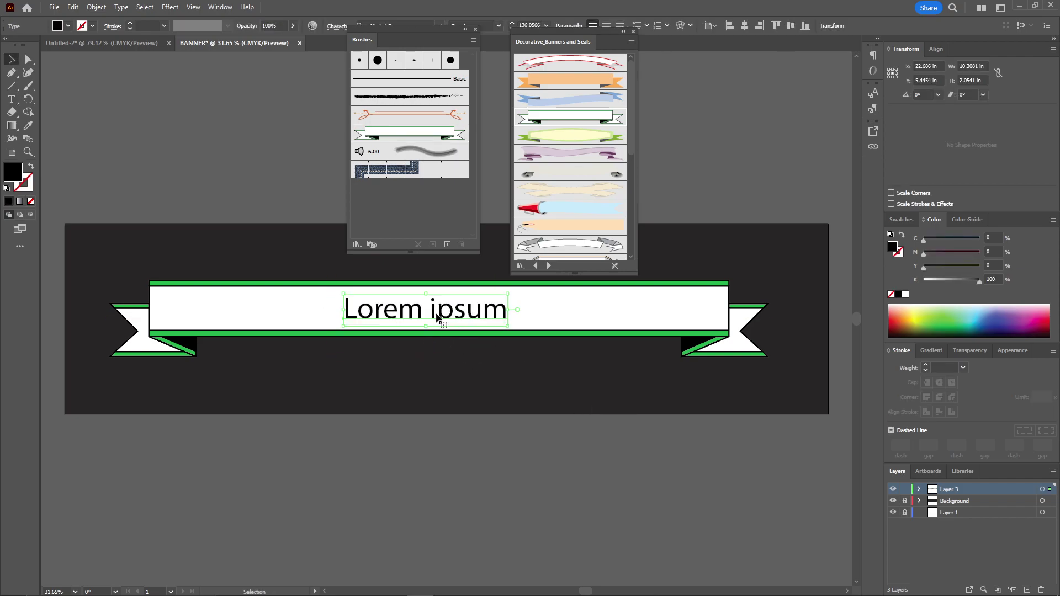
pyautogui.tripleClick(437, 312)
pyautogui.write('SUBSCRIBE')
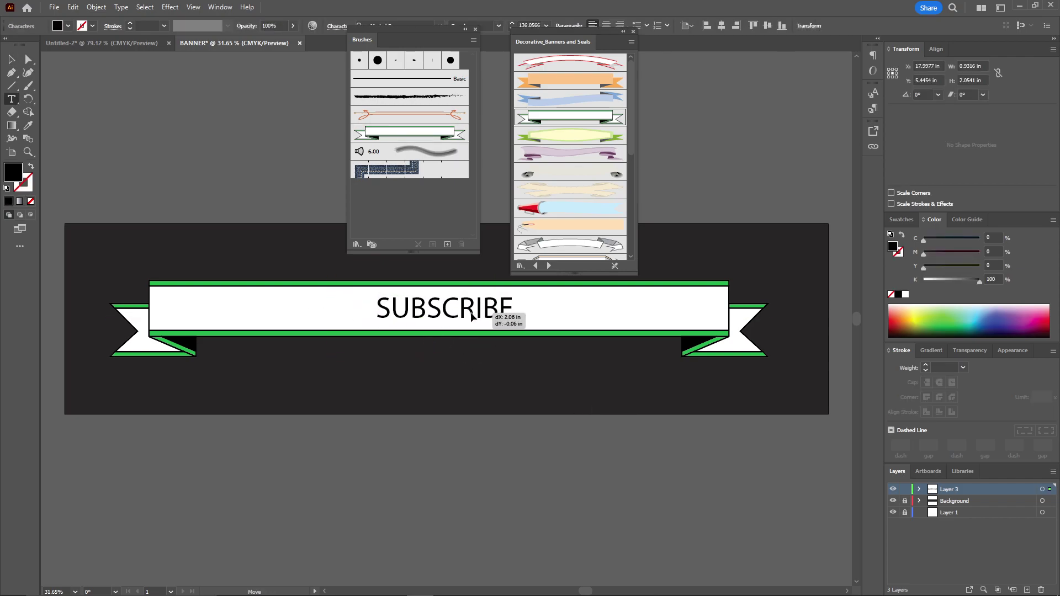
pyautogui.press('Escape')
pyautogui.press('v')
pyautogui.click(485, 326)
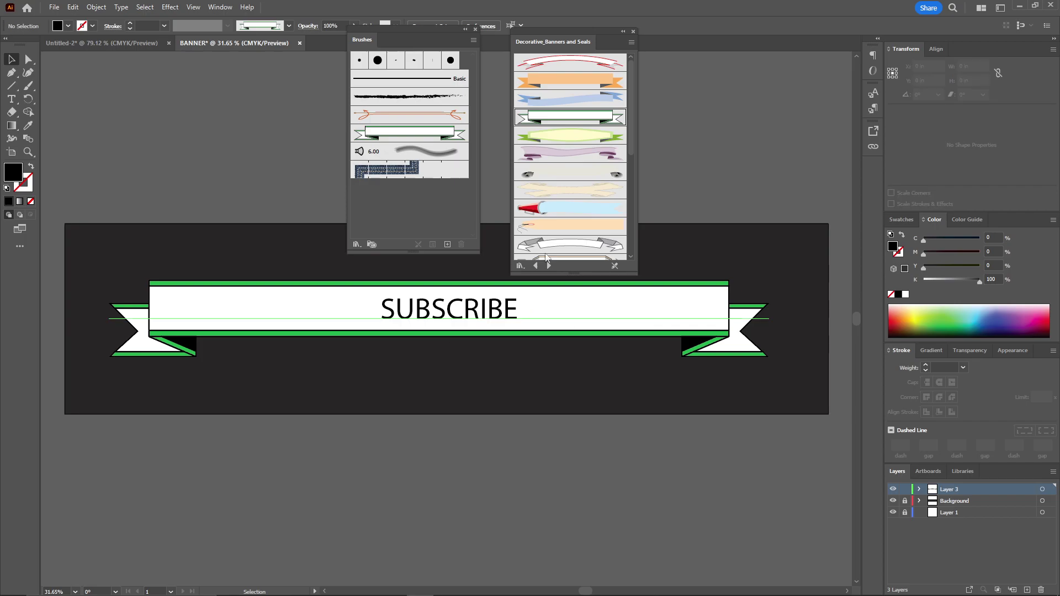
pyautogui.click(633, 32)
pyautogui.moveTo(408, 29); pyautogui.dragTo(831, 29)
# Try several Decorative_Banners and Seals brushes and settle on the beige scroll brush
pyautogui.click(778, 244)
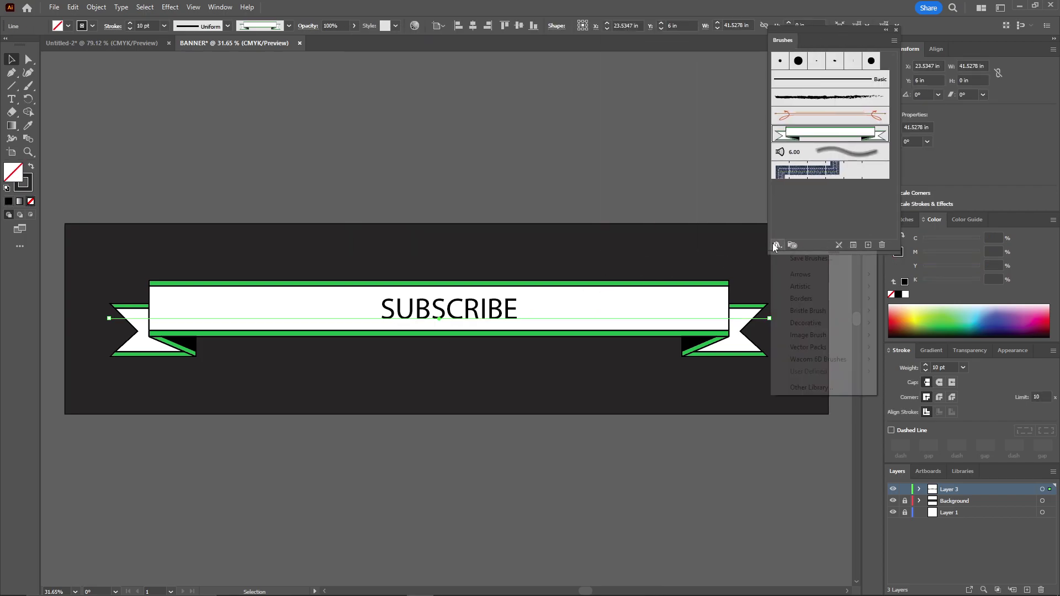
pyautogui.moveTo(801, 323)
pyautogui.click(935, 323)
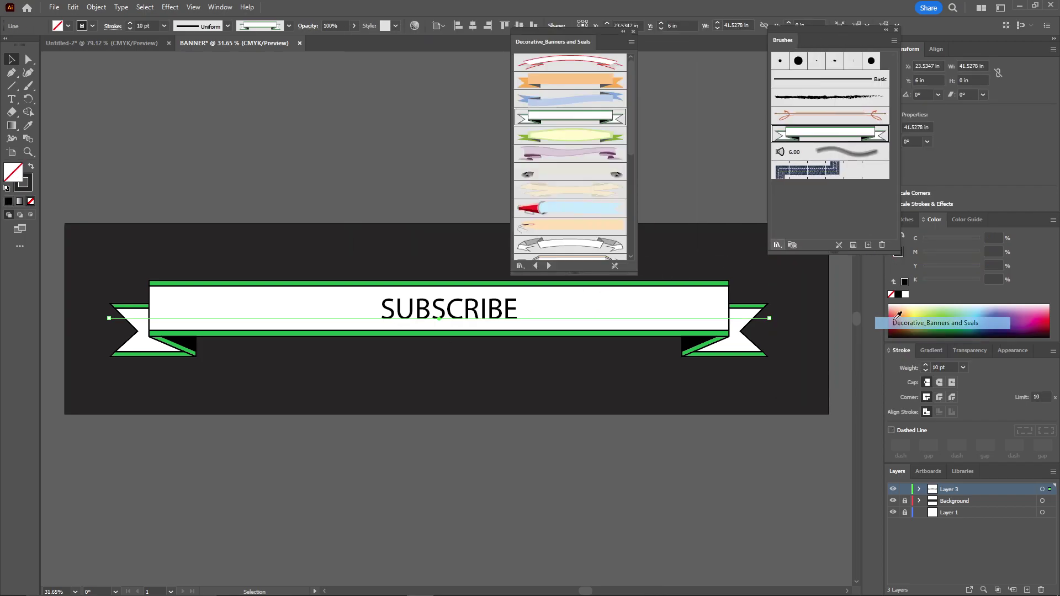
pyautogui.click(571, 212)
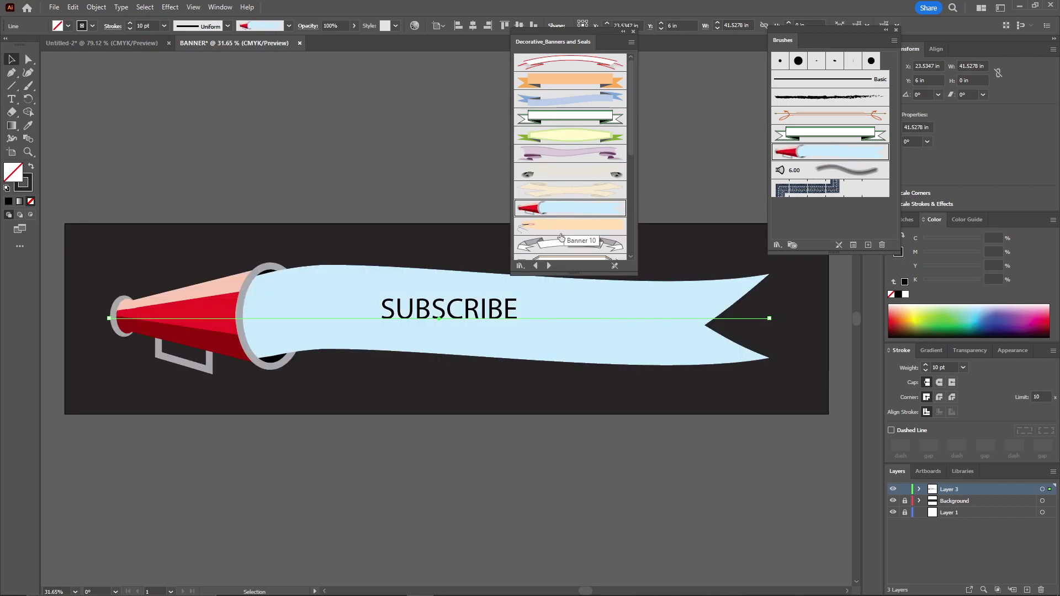
pyautogui.click(566, 244)
pyautogui.click(564, 197)
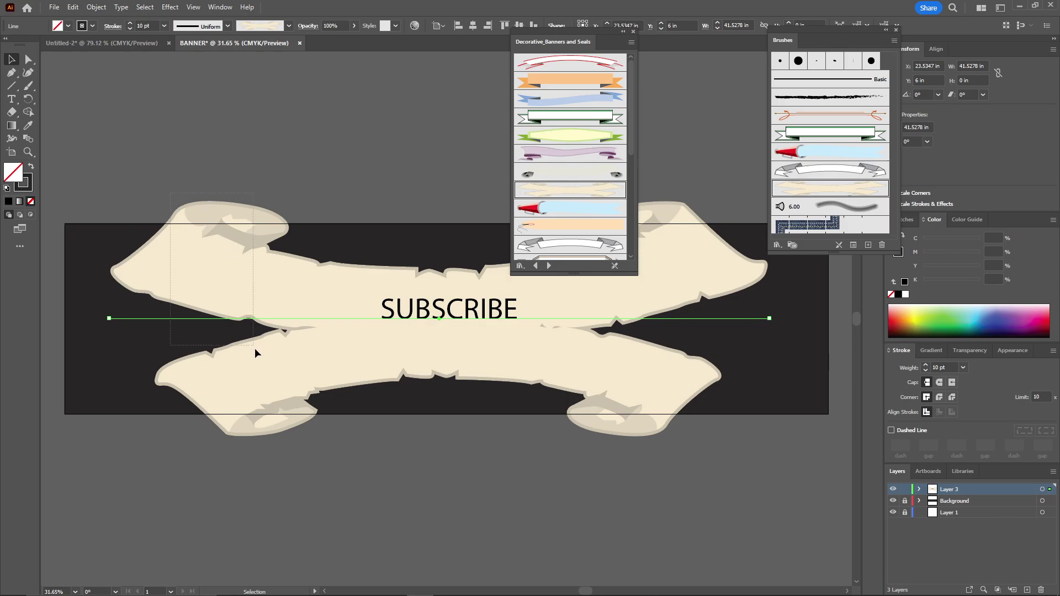
# Thin the scroll stroke to 6 pt and move SUBSCRIBE down to its centre
pyautogui.click(927, 369)
pyautogui.click(926, 369)
pyautogui.click(926, 369)
pyautogui.click(927, 370)
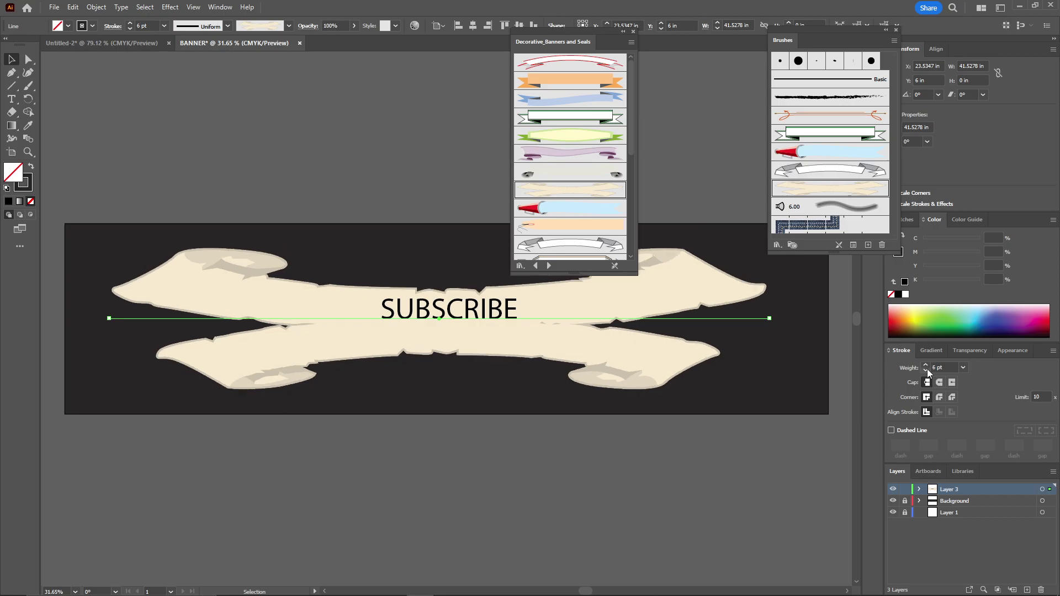
pyautogui.moveTo(447, 309); pyautogui.dragTo(447, 321)
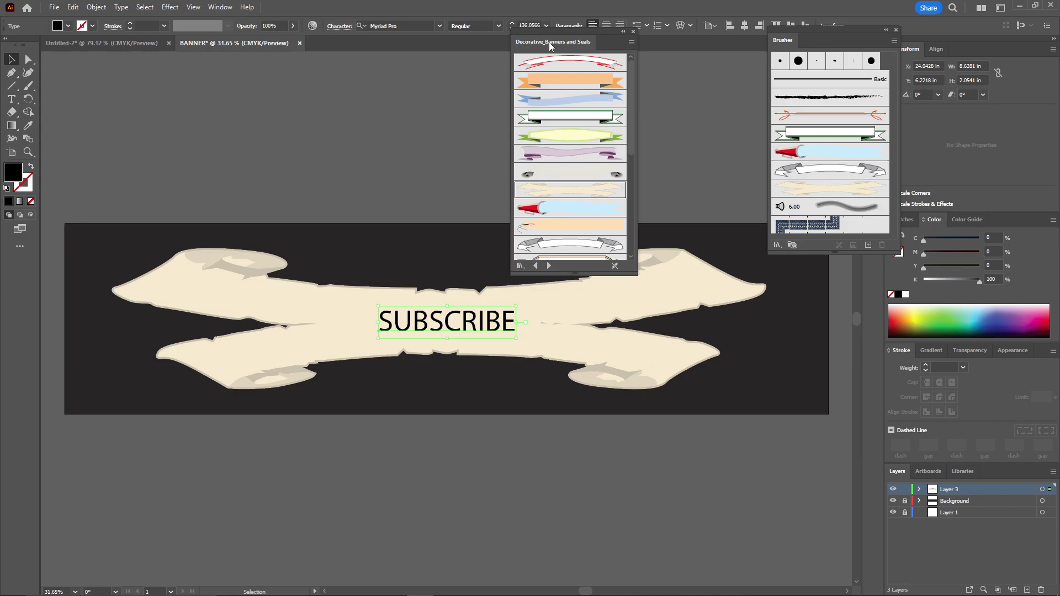
pyautogui.moveTo(558, 34); pyautogui.dragTo(699, 7)
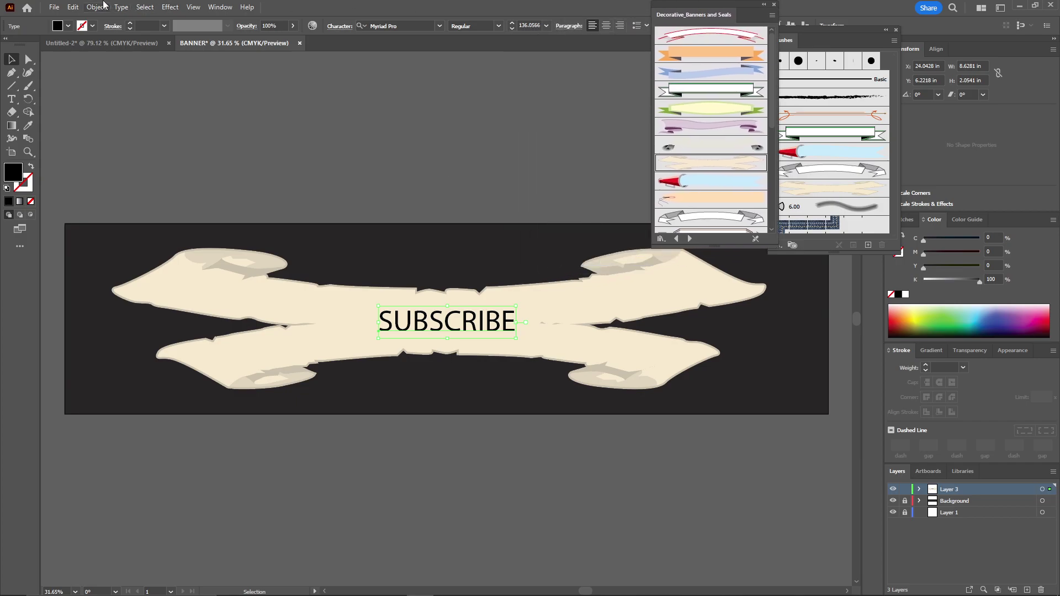
# In Save for Web (Legacy), zoom the preview to 25%, keep JPEG High, and continue to save
pyautogui.click(57, 9)
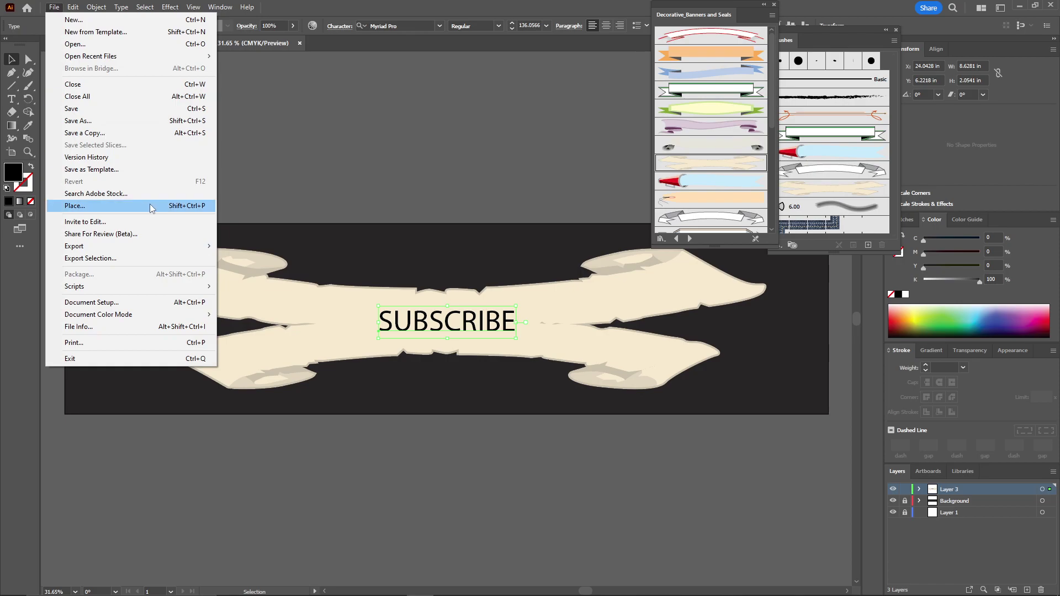
pyautogui.moveTo(137, 247)
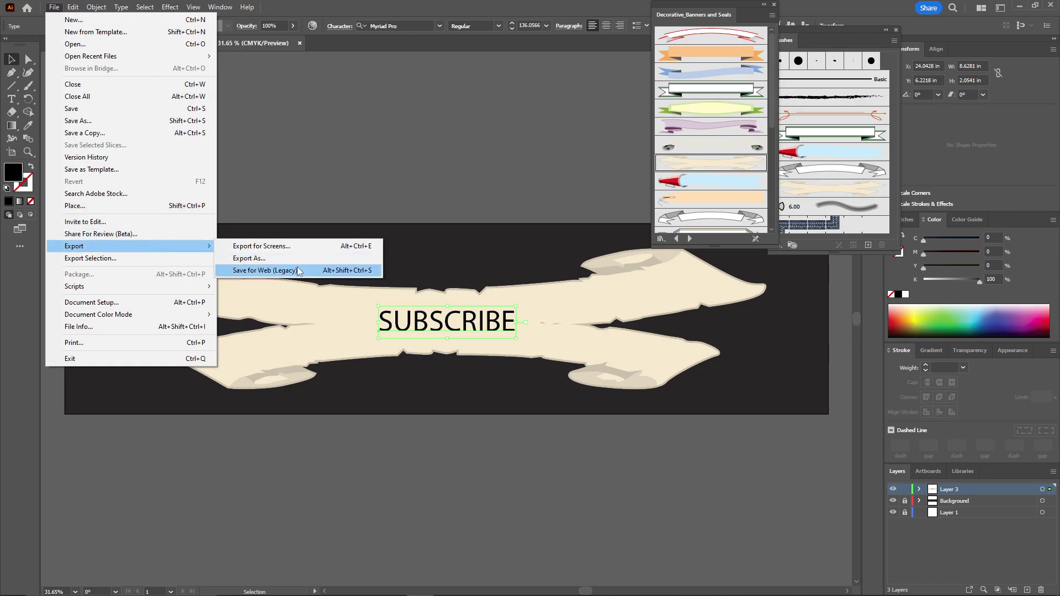
pyautogui.click(265, 270)
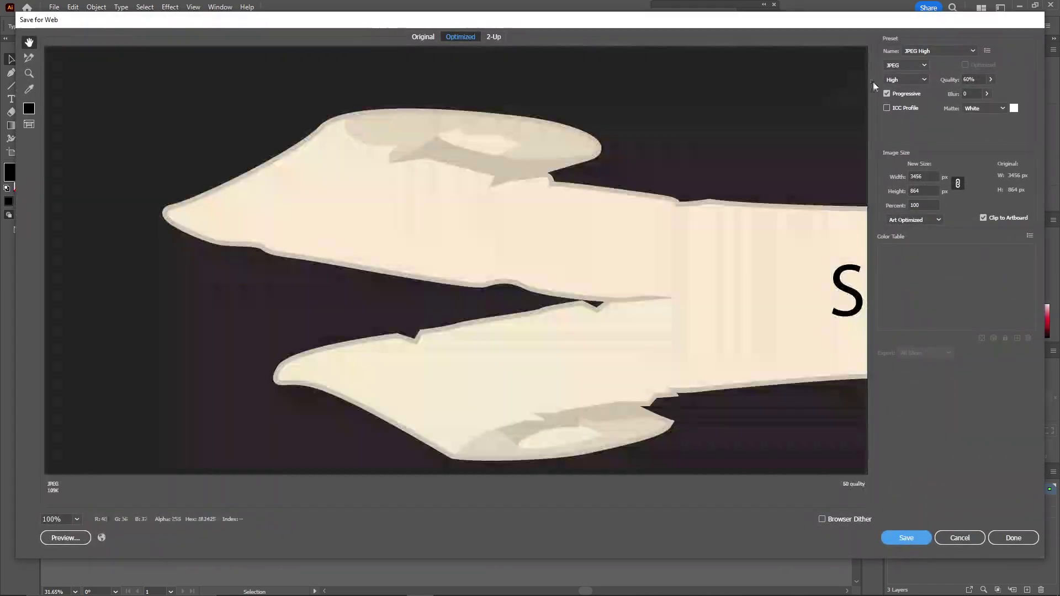
pyautogui.click(77, 519)
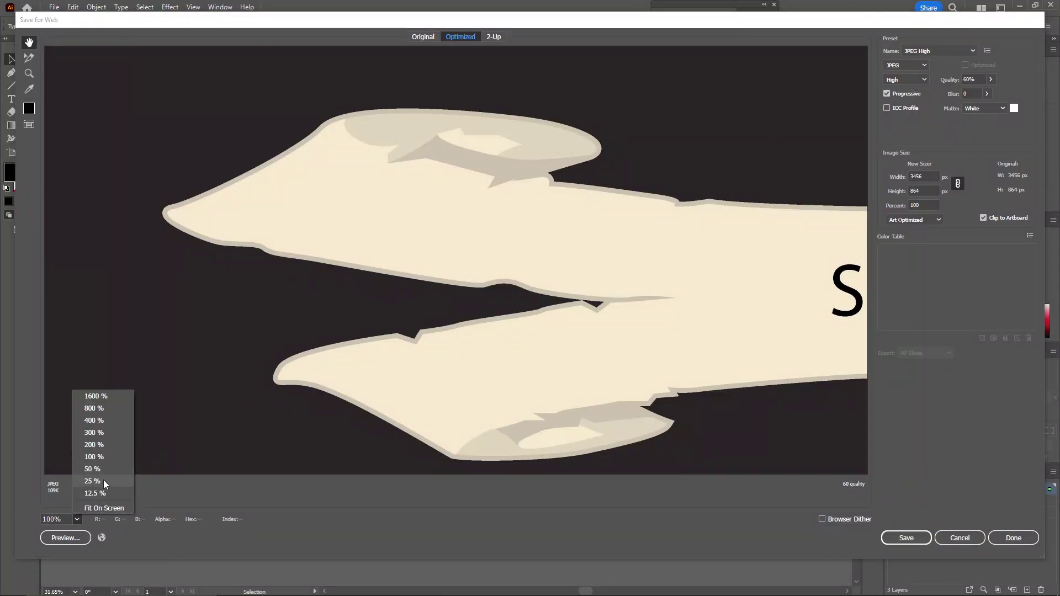
pyautogui.click(104, 479)
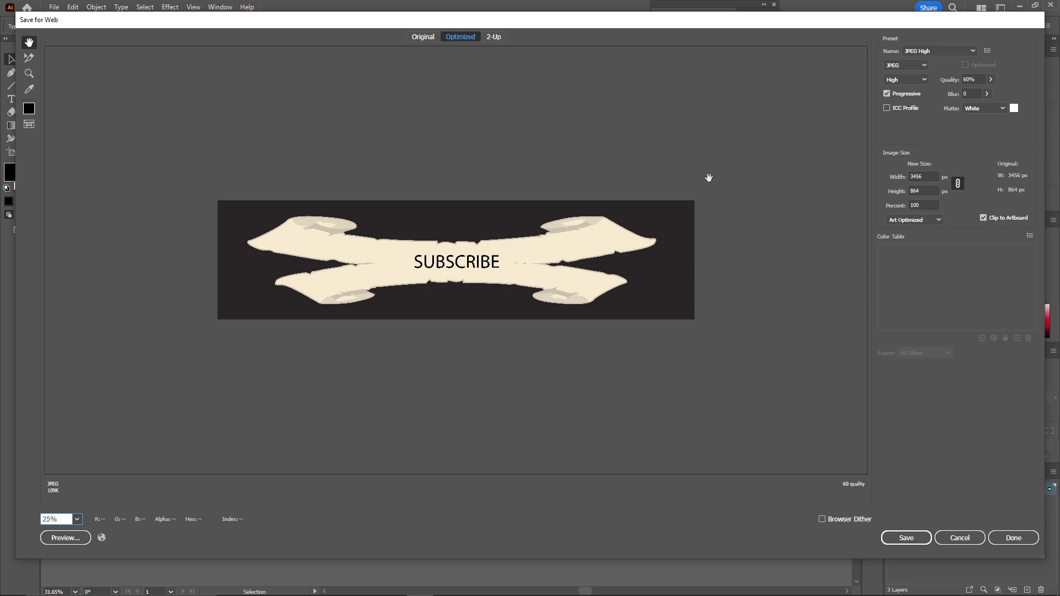
pyautogui.click(938, 50)
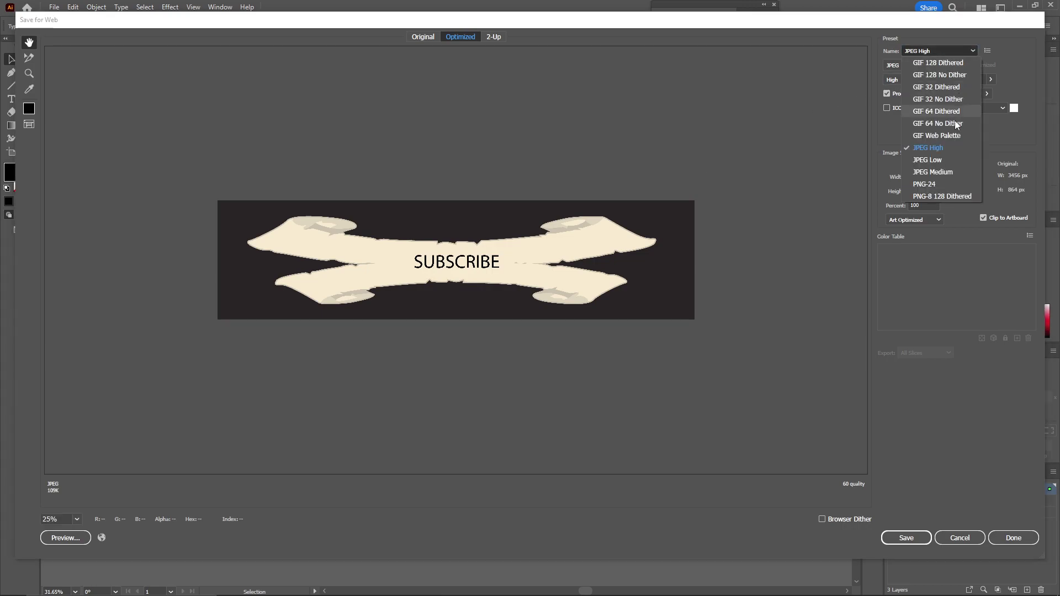
pyautogui.click(932, 148)
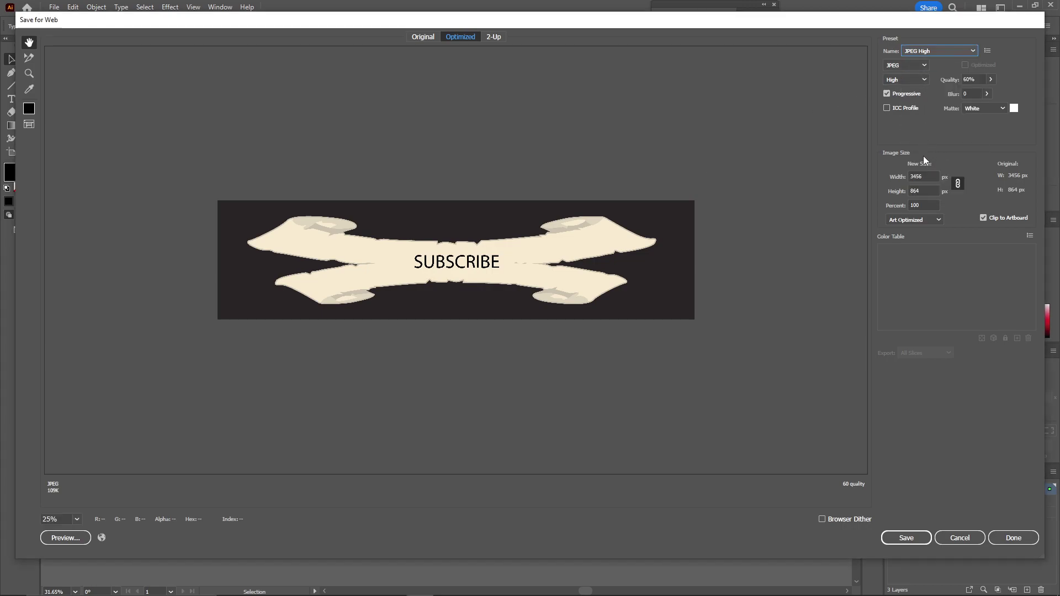
pyautogui.click(922, 537)
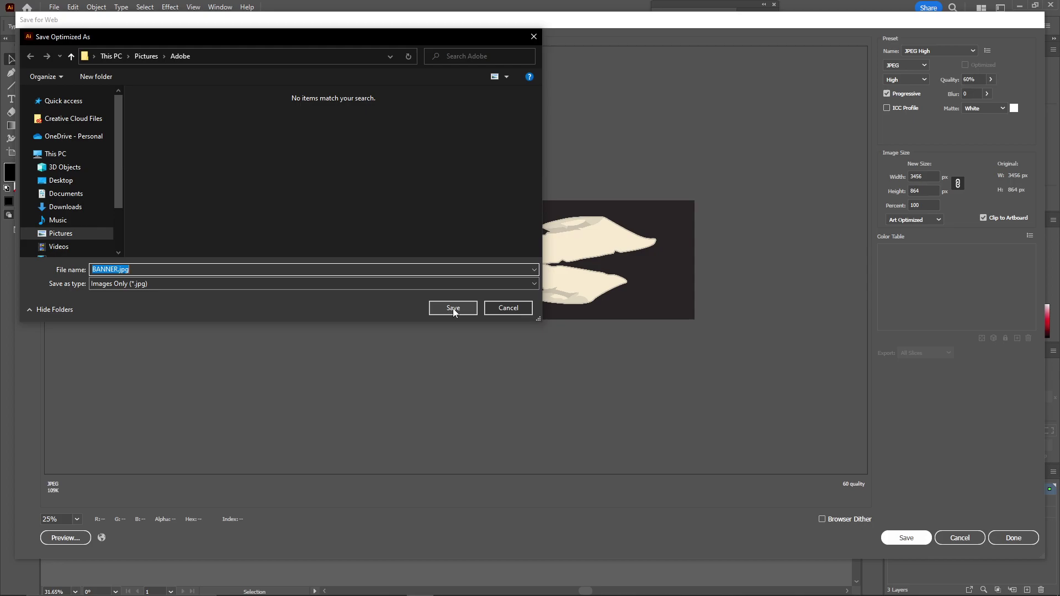
# Save the export as BANNER.jpg in the Pictures\Adobe folder
pyautogui.click(453, 308)
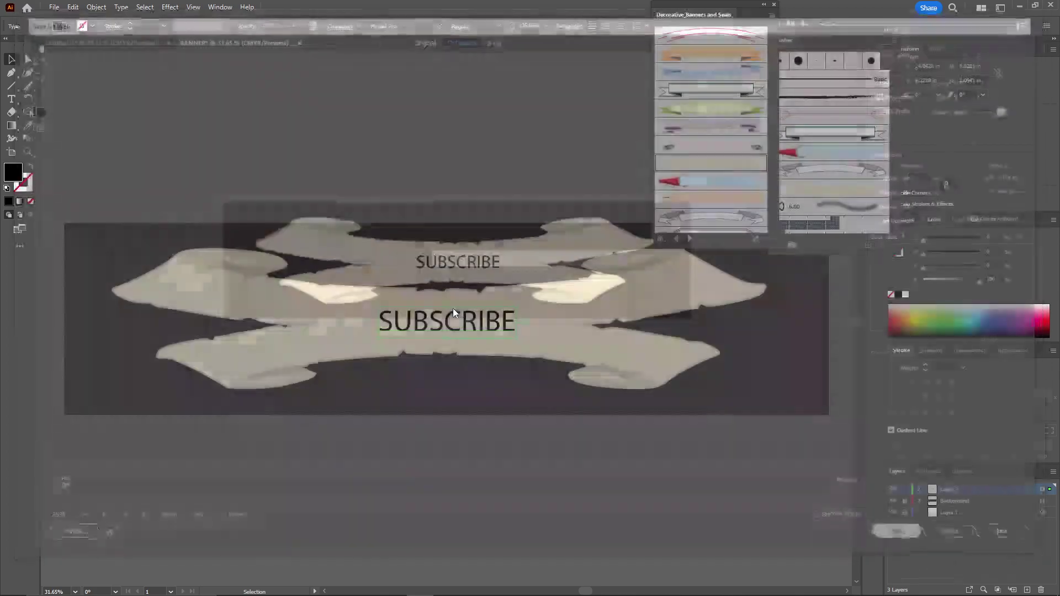